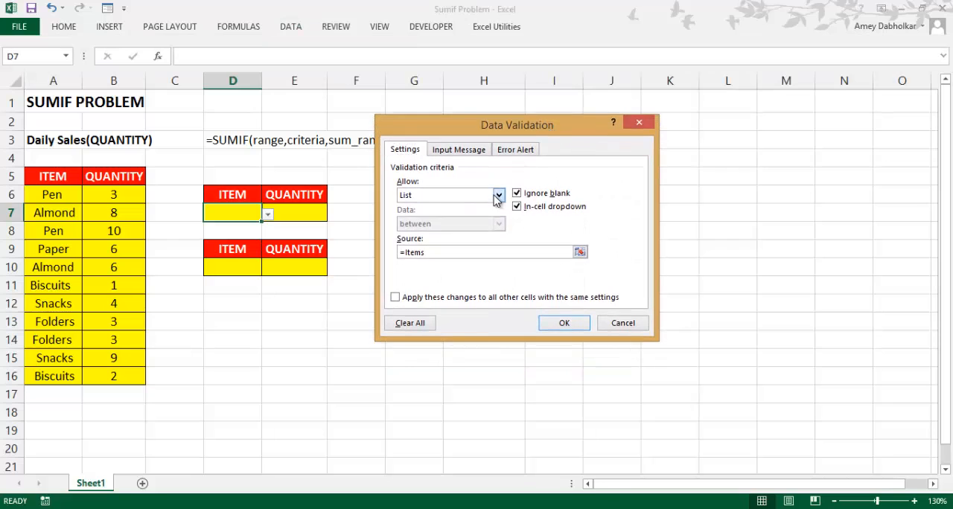
# Review the list validation settings of cell D7 and the unique items range H6:H11 used as its source
pyautogui.click(498, 196)
pyautogui.click(421, 231)
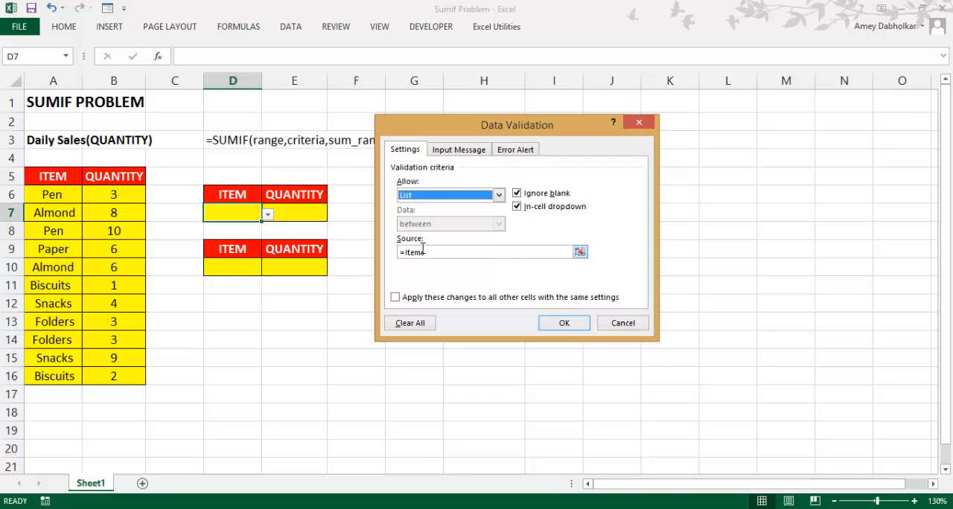
pyautogui.moveTo(447, 253); pyautogui.dragTo(413, 256)
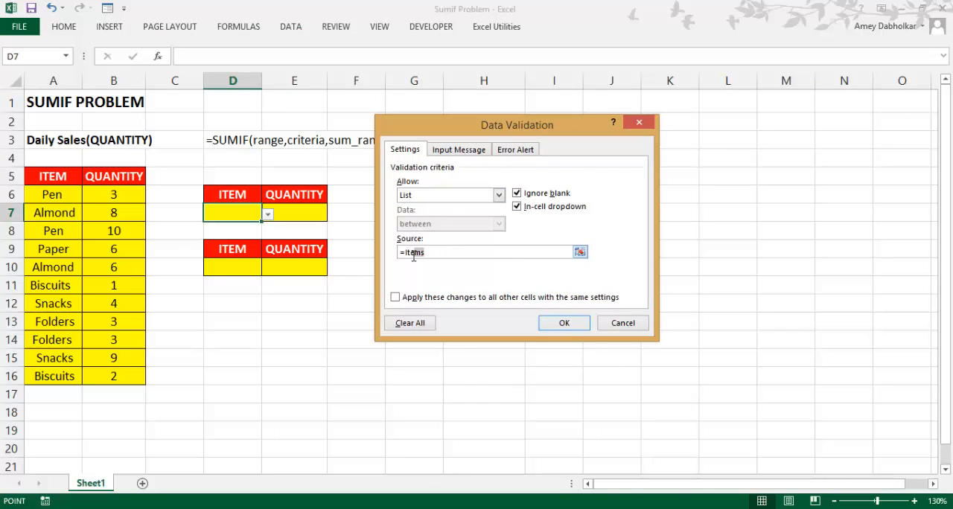
pyautogui.click(641, 328)
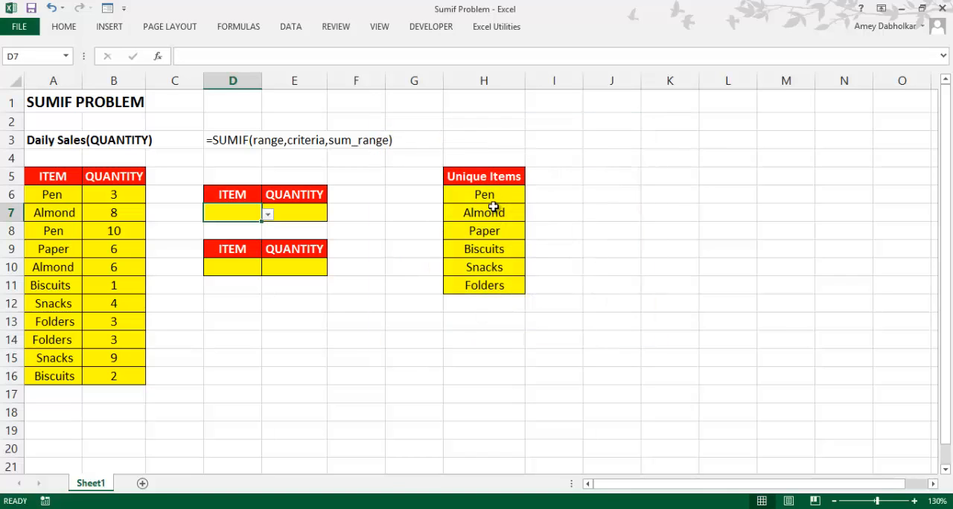
pyautogui.moveTo(499, 195); pyautogui.dragTo(494, 283)
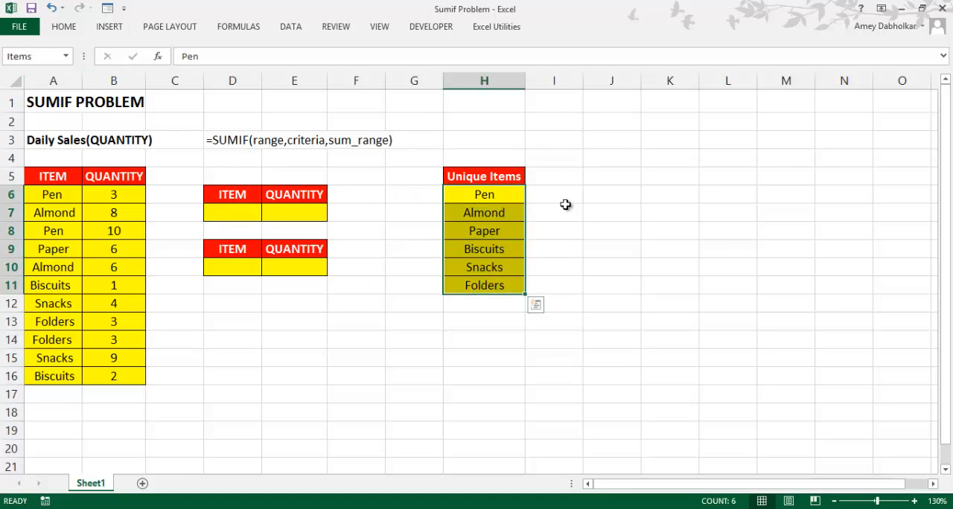
pyautogui.moveTo(472, 192); pyautogui.dragTo(487, 285)
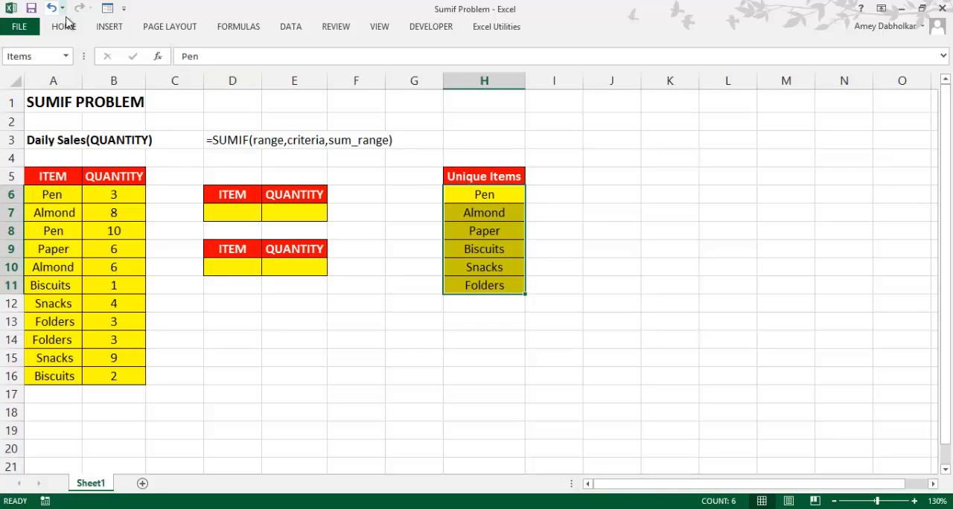
# Choose Pen as the item in cell D7 of the upper summary table
pyautogui.click(316, 215)
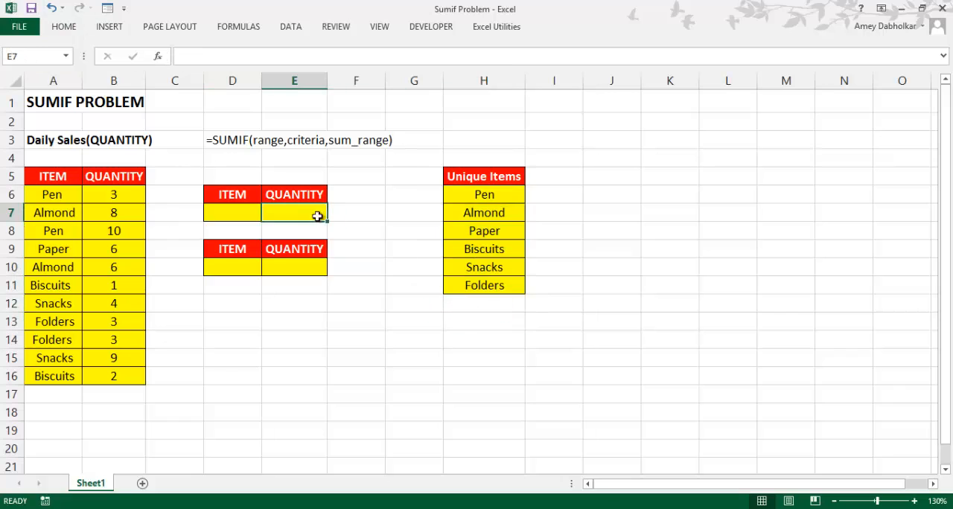
pyautogui.click(232, 215)
pyautogui.click(268, 214)
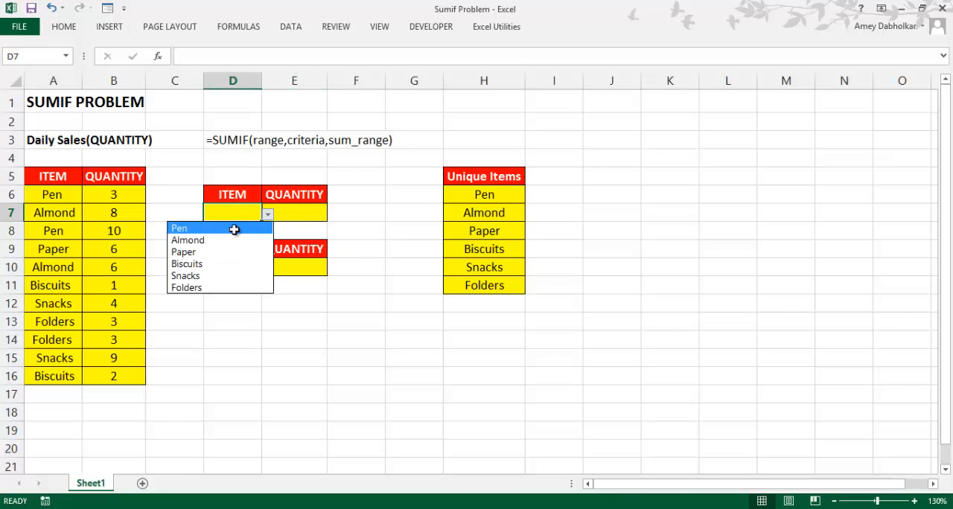
pyautogui.click(233, 226)
pyautogui.click(300, 220)
pyautogui.moveTo(119, 195); pyautogui.dragTo(134, 284)
pyautogui.click(319, 227)
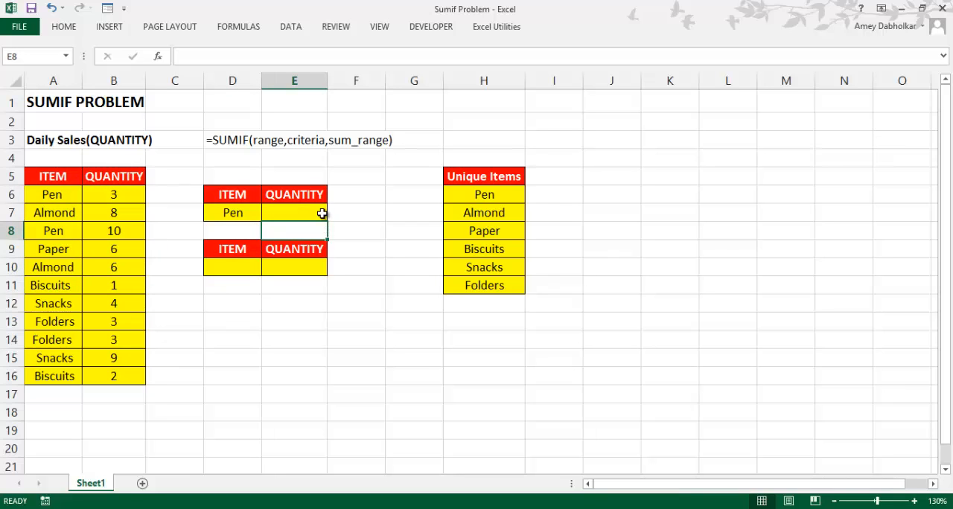
pyautogui.click(318, 211)
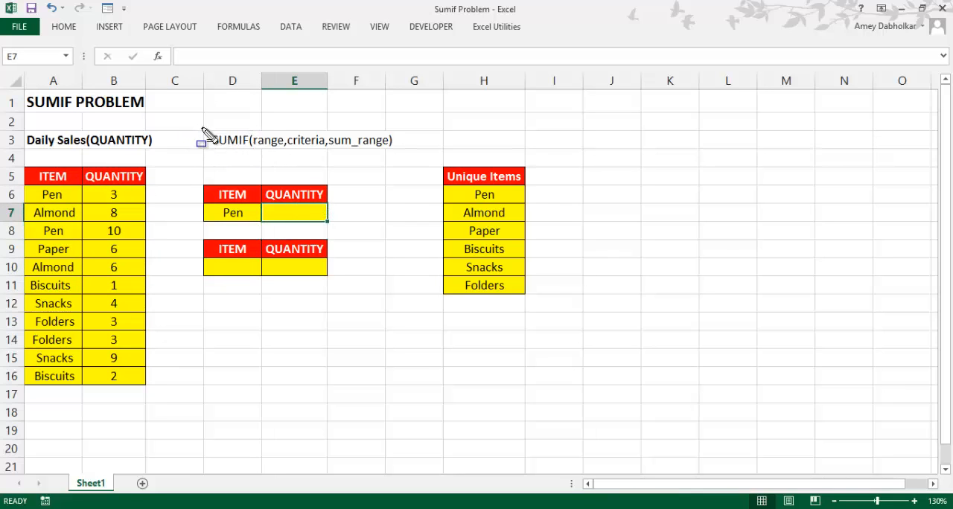
pyautogui.moveTo(202, 127); pyautogui.dragTo(400, 153)
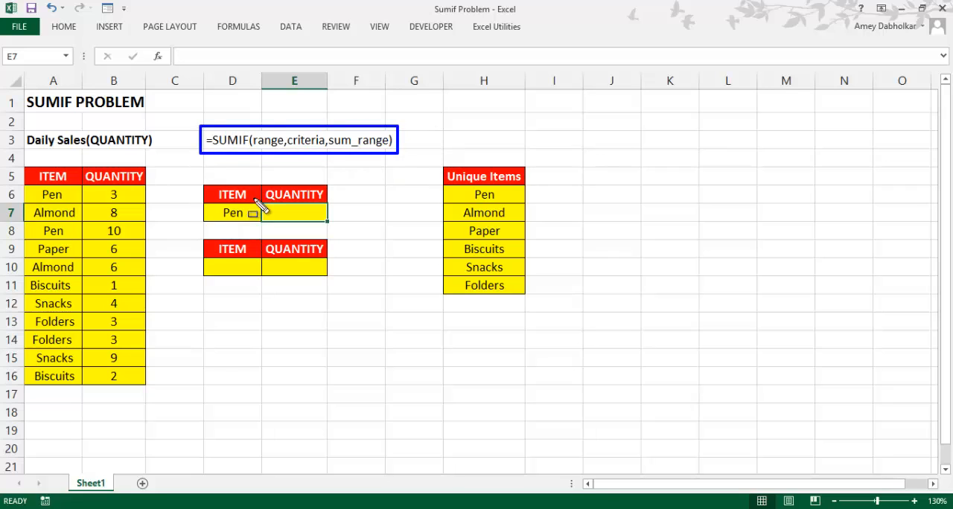
pyautogui.moveTo(22, 183)
pyautogui.mouseDown()
pyautogui.moveTo(71, 232)
pyautogui.moveTo(88, 393)
pyautogui.moveTo(82, 385)
pyautogui.mouseUp()
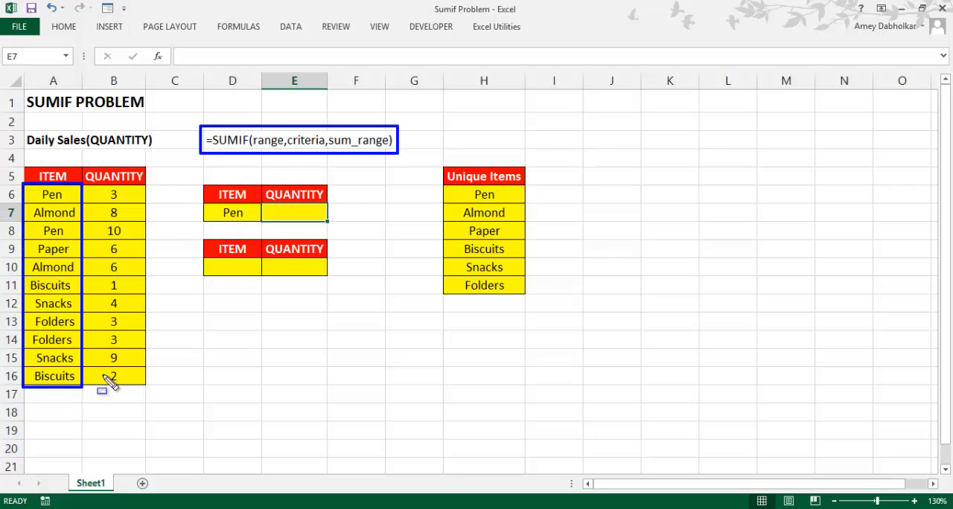
pyautogui.moveTo(205, 203)
pyautogui.mouseDown()
pyautogui.moveTo(208, 227)
pyautogui.moveTo(261, 222)
pyautogui.mouseUp()
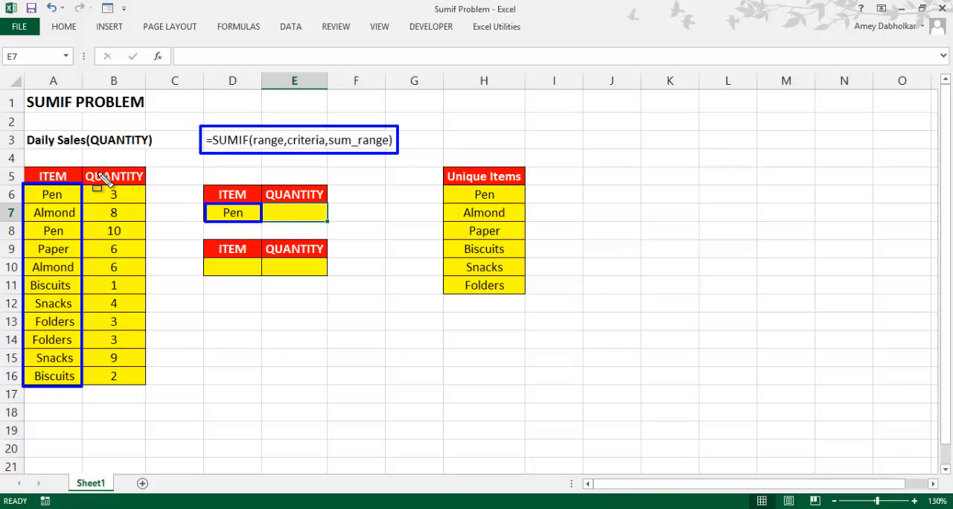
pyautogui.moveTo(91, 188)
pyautogui.mouseDown()
pyautogui.moveTo(144, 299)
pyautogui.moveTo(149, 391)
pyautogui.mouseUp()
pyautogui.press('Escape')
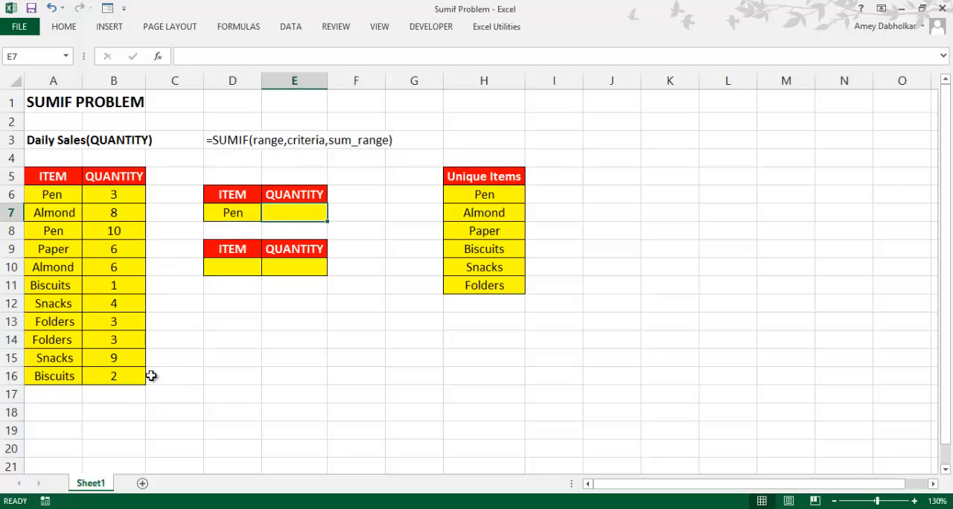
# Enter the formula =SUMIF(A6:A16,D7,B6:B16) in cell E7 to total the quantity of the chosen item
pyautogui.write('=')
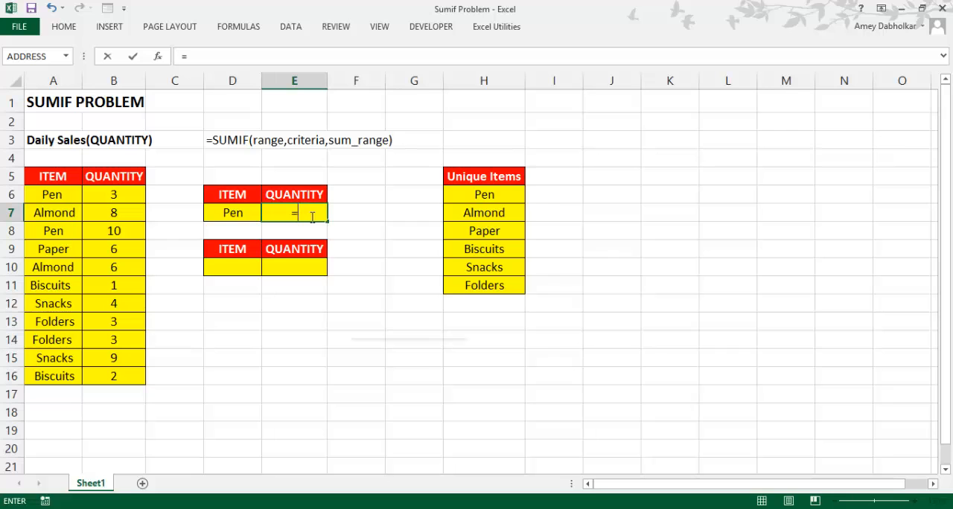
pyautogui.write('sum')
pyautogui.press('Down')
pyautogui.press('Tab')
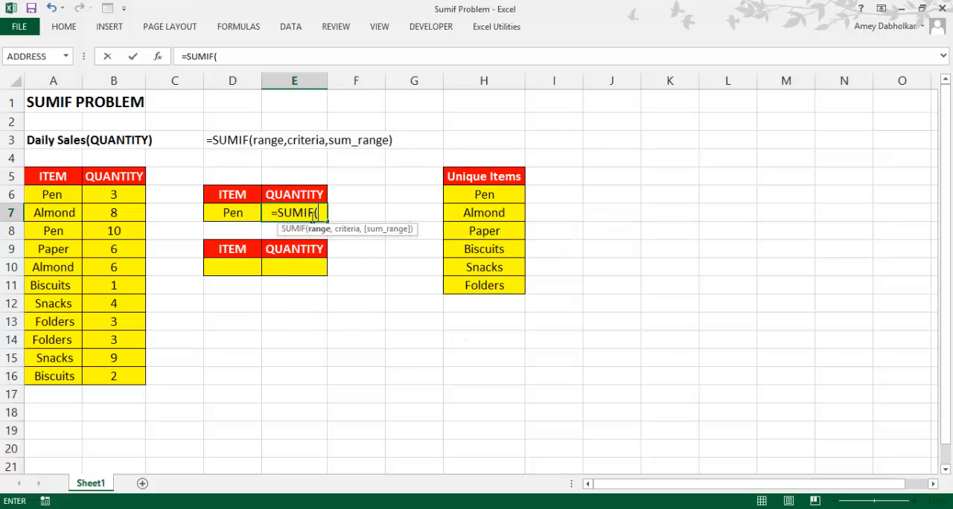
pyautogui.moveTo(55, 195); pyautogui.dragTo(59, 378)
pyautogui.write(',')
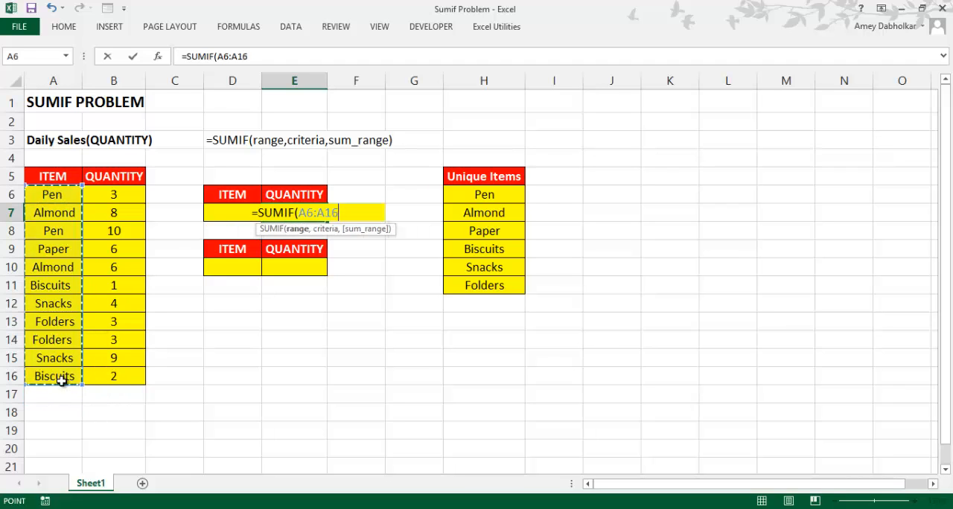
pyautogui.click(217, 227)
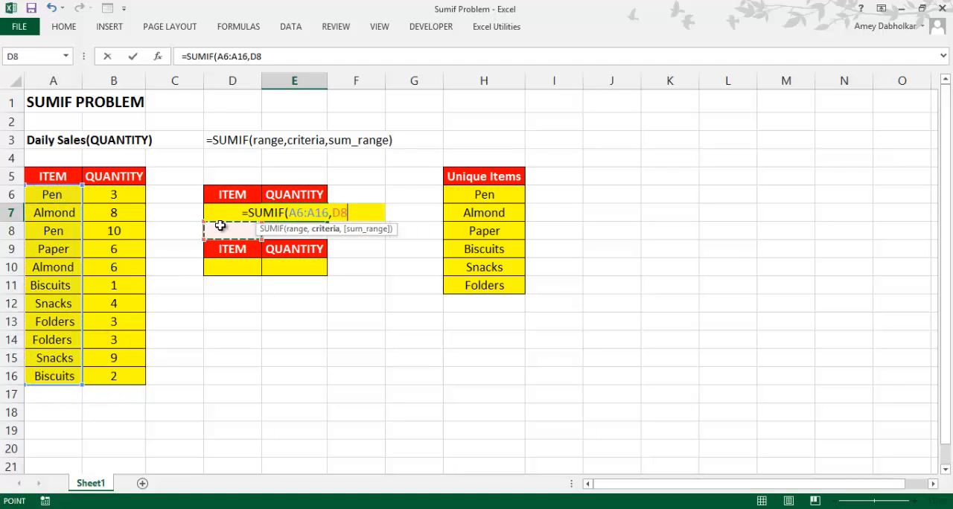
pyautogui.press('Up')
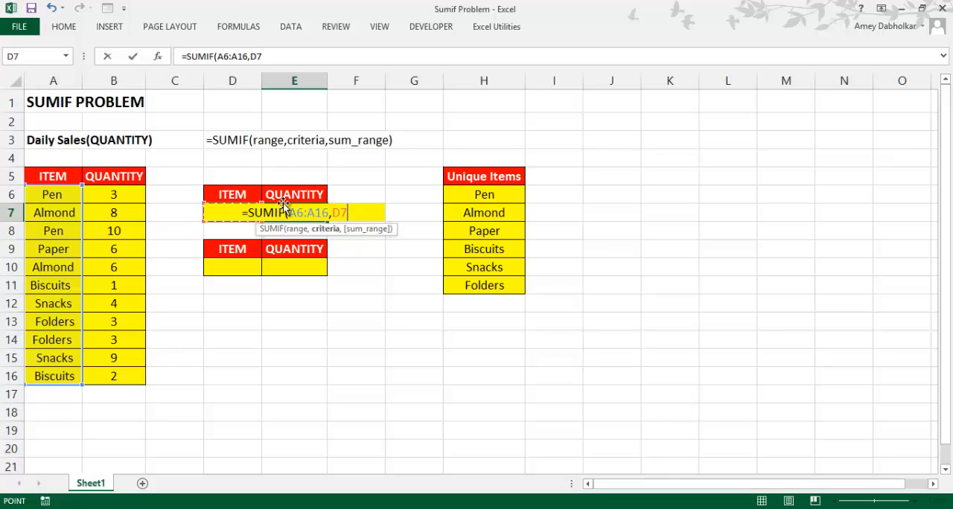
pyautogui.write(',')
pyautogui.moveTo(115, 188); pyautogui.dragTo(117, 376)
pyautogui.press('Tab')
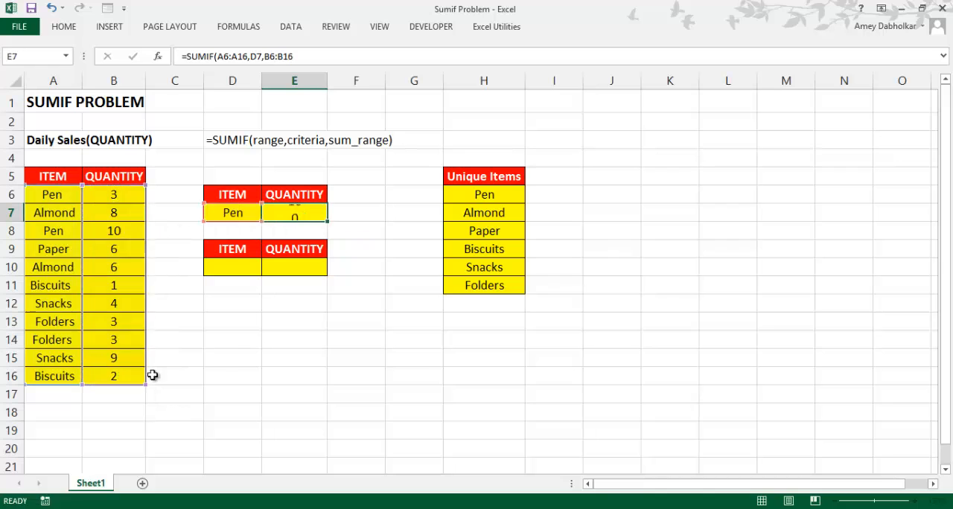
# Check the SUMIF result in E7 against the quantities in the two Pen rows, A6:B6 and A8:B8
pyautogui.click(283, 211)
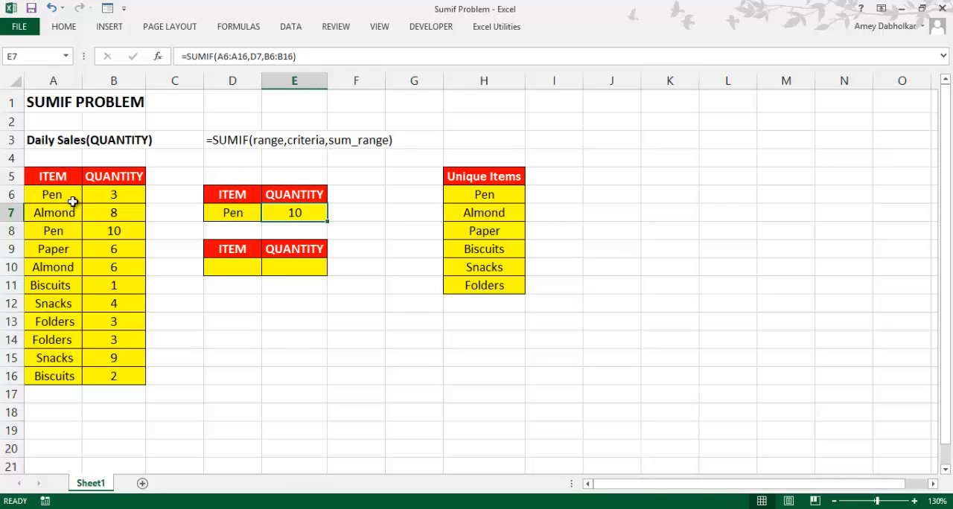
pyautogui.keyDown('shift'); pyautogui.moveTo(52, 199); pyautogui.dragTo(128, 199); pyautogui.keyUp('shift')
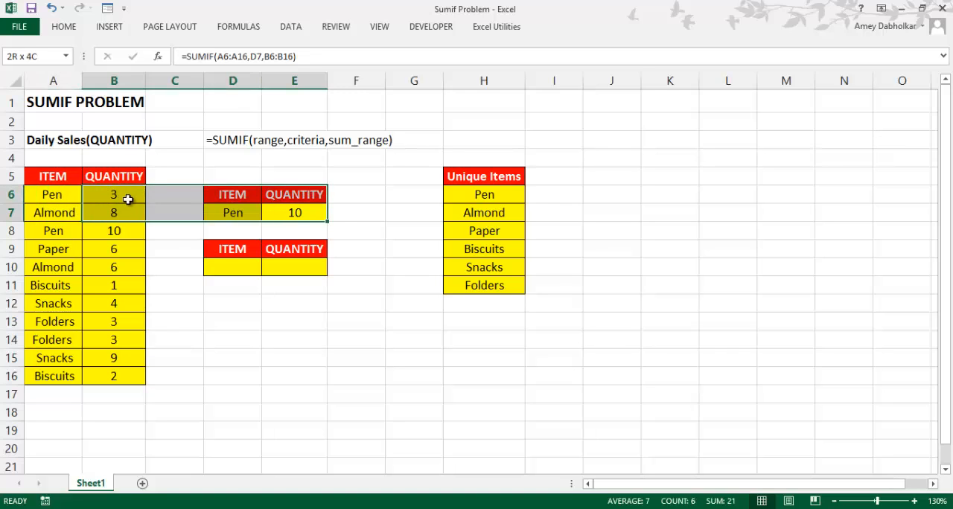
pyautogui.click(56, 200)
pyautogui.moveTo(49, 195); pyautogui.dragTo(116, 195)
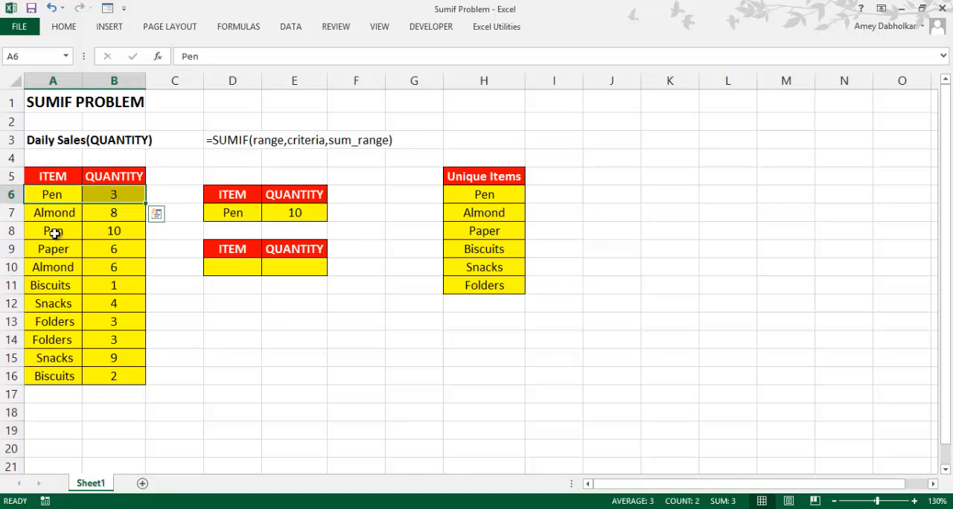
pyautogui.keyDown('ctrl'); pyautogui.moveTo(50, 233); pyautogui.dragTo(123, 232); pyautogui.keyUp('ctrl')
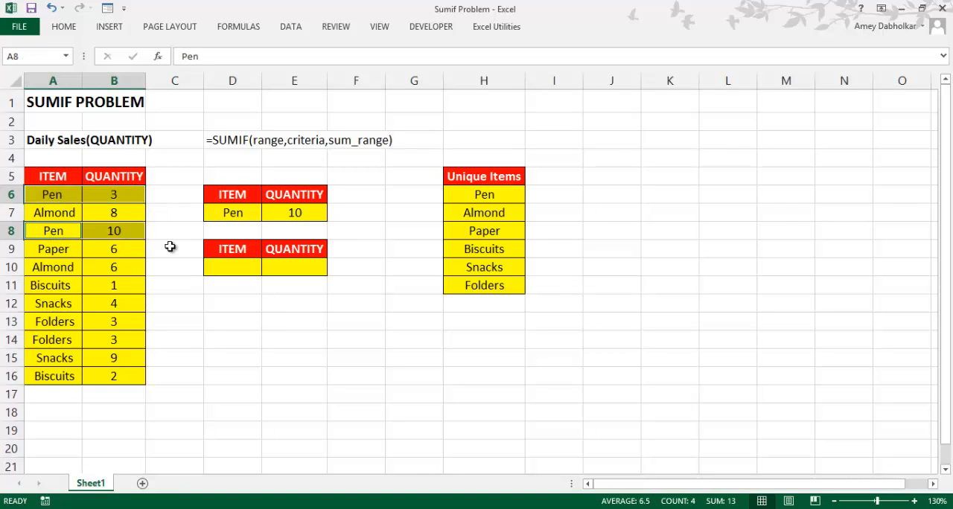
pyautogui.click(293, 211)
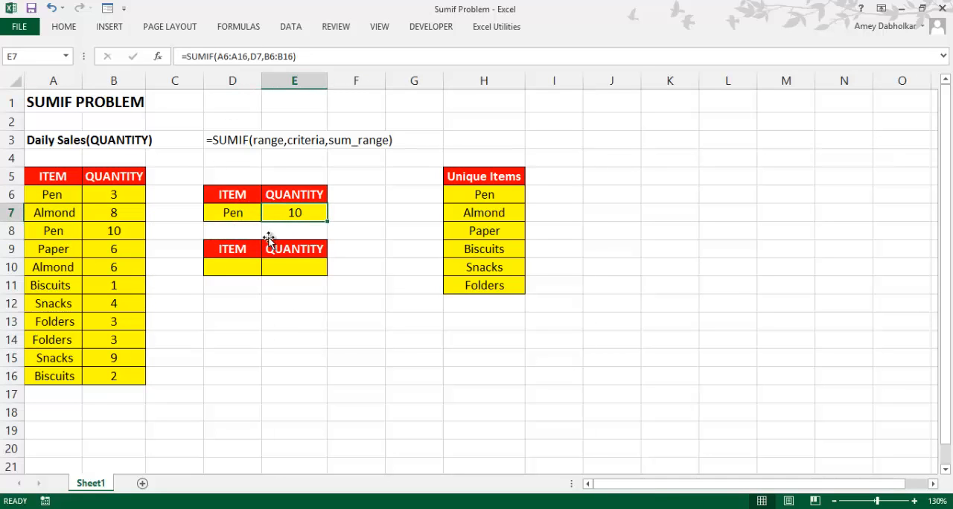
# Change the item in cell D7 to Biscuits to test the SUMIF formula with another item
pyautogui.click(252, 213)
pyautogui.click(267, 214)
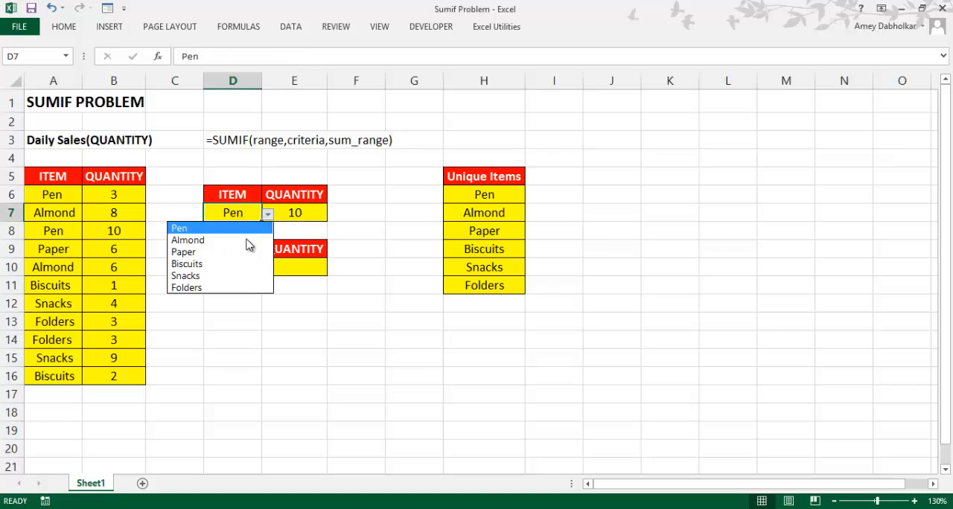
pyautogui.click(245, 266)
pyautogui.click(238, 266)
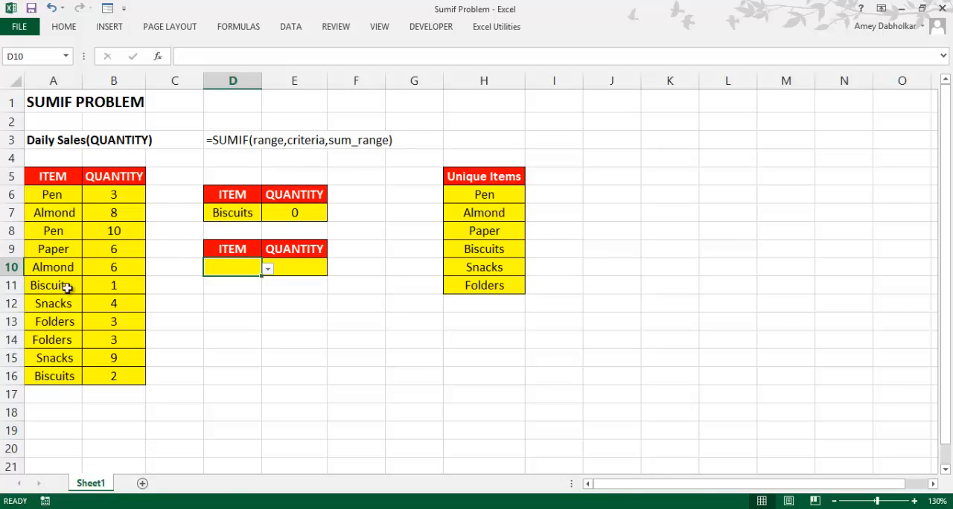
# Examine the quantities in the two Biscuits rows of the sales table, rows 11 and 16
pyautogui.moveTo(44, 285); pyautogui.dragTo(113, 286)
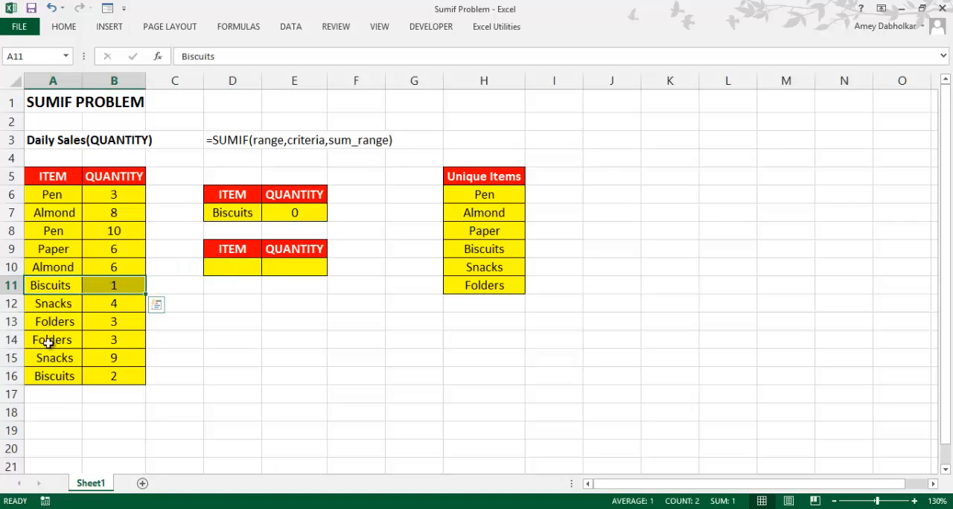
pyautogui.keyDown('shift'); pyautogui.click(95, 381); pyautogui.keyUp('shift')
pyautogui.moveTo(38, 380); pyautogui.dragTo(101, 382)
pyautogui.click(348, 410)
pyautogui.click(272, 284)
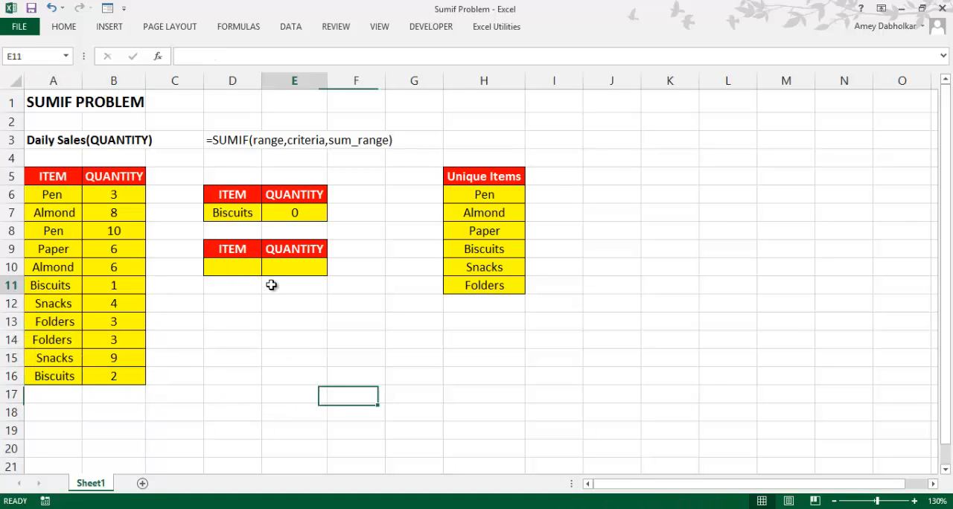
# Choose Biscuits as the item in cell D10 of the lower summary table
pyautogui.click(231, 271)
pyautogui.click(268, 266)
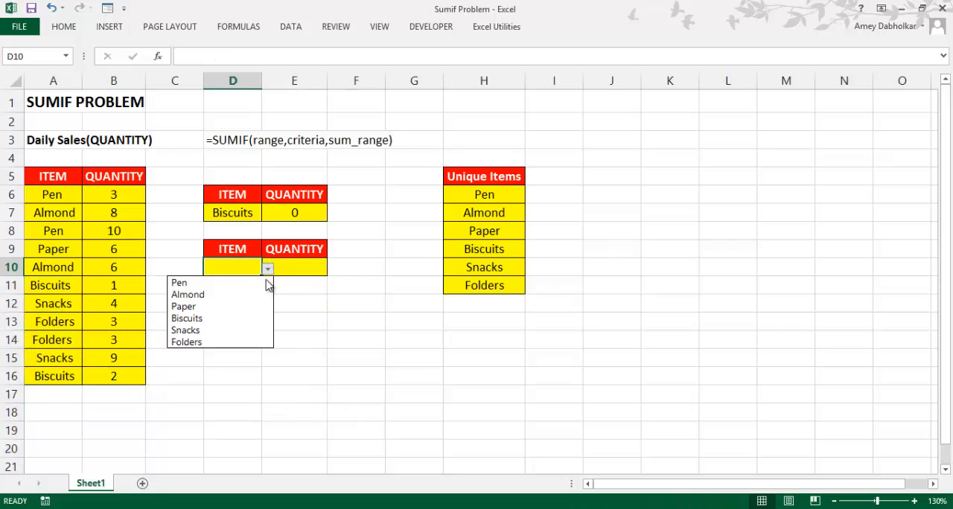
pyautogui.click(230, 323)
pyautogui.click(289, 269)
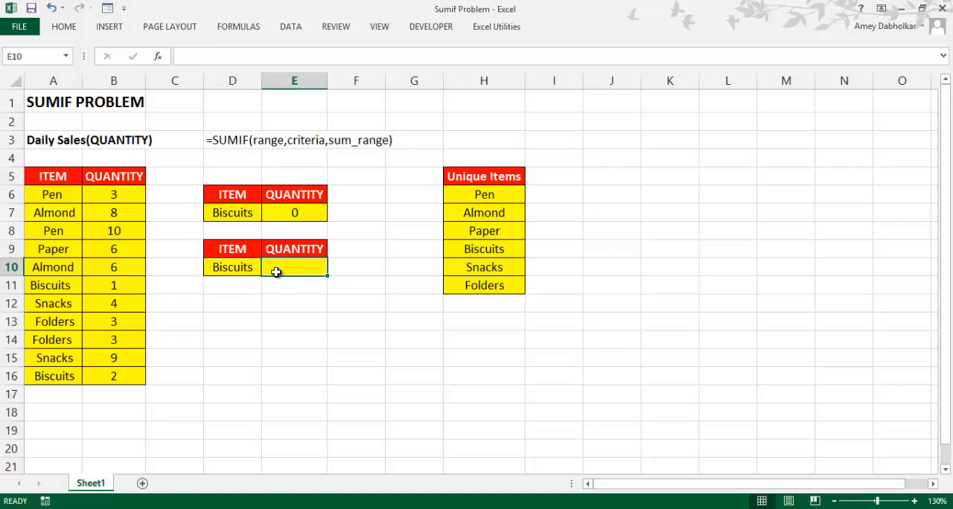
# Examine the item names in A6:A16 for stray spaces, opening cell A6 for editing
pyautogui.moveTo(55, 194); pyautogui.dragTo(75, 367)
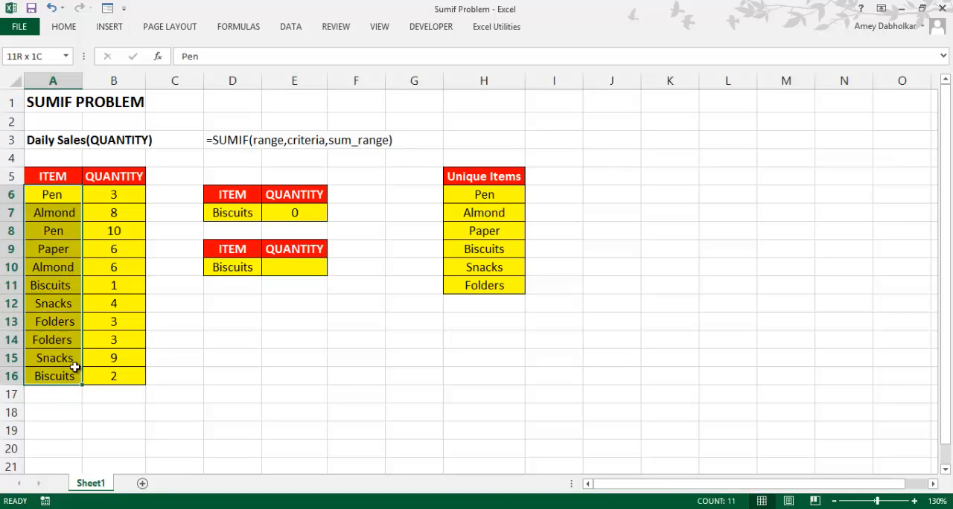
pyautogui.click(72, 196)
pyautogui.doubleClick(56, 193)
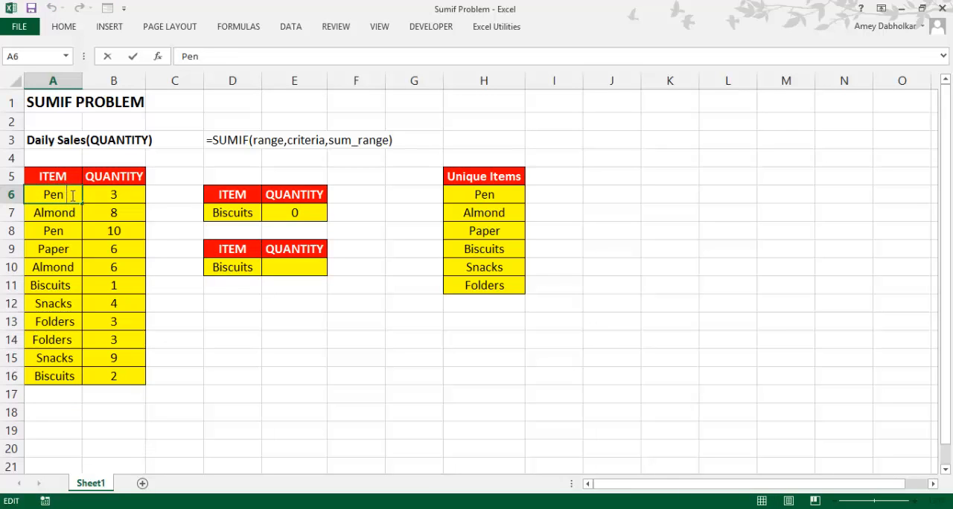
pyautogui.click(54, 270)
pyautogui.moveTo(61, 233); pyautogui.dragTo(59, 250)
# Left-align the item names in A6:A16
pyautogui.moveTo(65, 197); pyautogui.dragTo(49, 375)
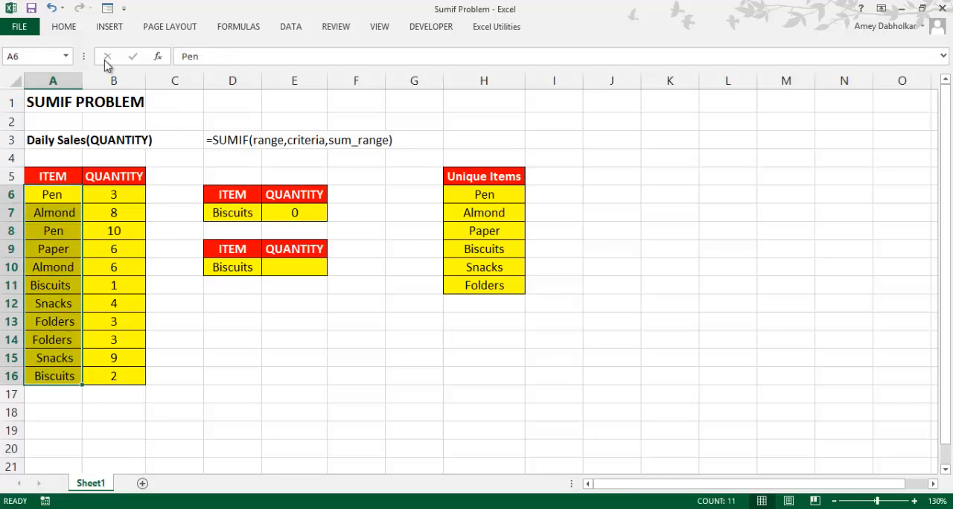
pyautogui.click(61, 33)
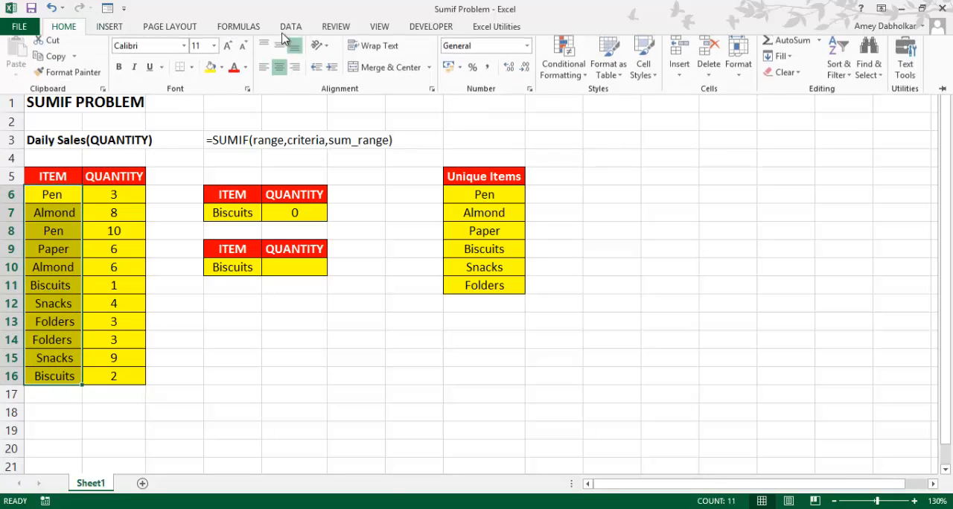
pyautogui.click(264, 71)
pyautogui.click(279, 354)
pyautogui.click(273, 409)
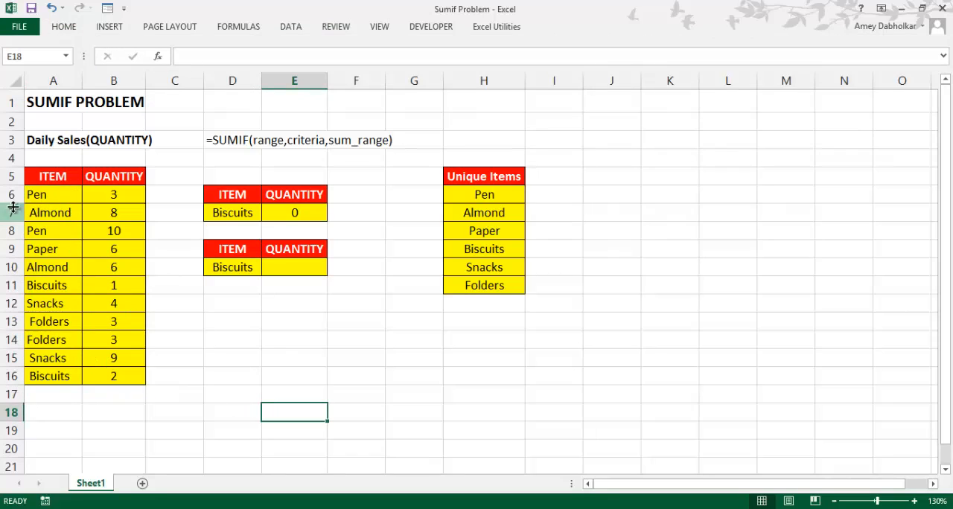
# Examine the item names in A6:A16 for leading and trailing spaces, checking cells A6, A11, A14 and A16
pyautogui.click(75, 194)
pyautogui.doubleClick(74, 195)
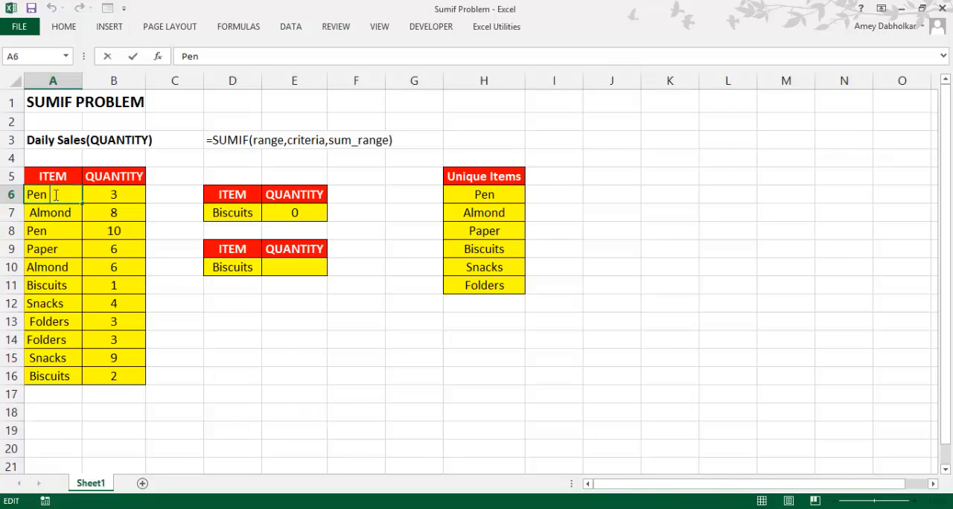
pyautogui.click(68, 280)
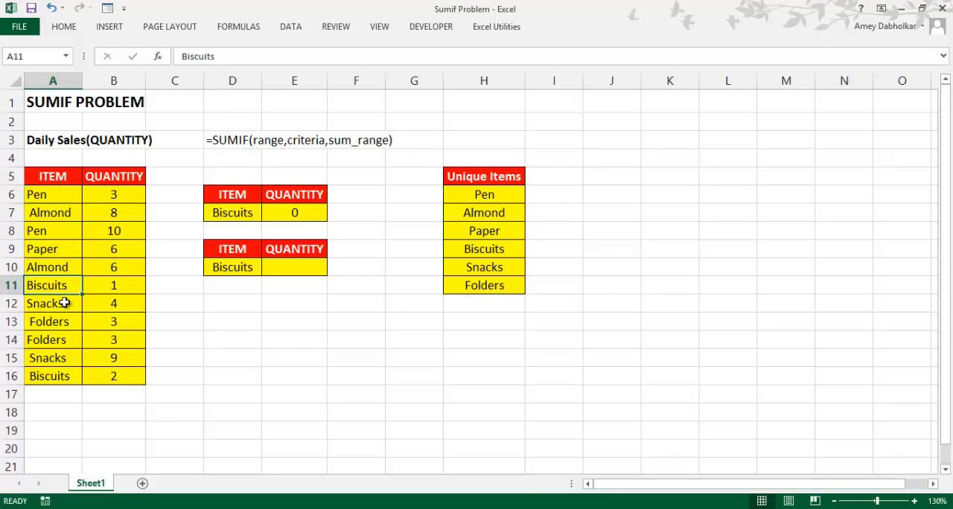
pyautogui.doubleClick(75, 287)
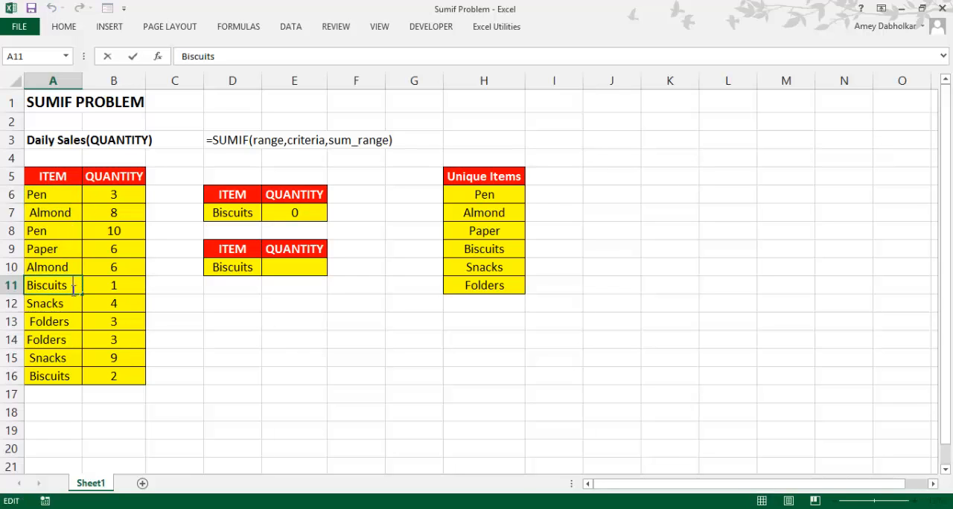
pyautogui.click(78, 343)
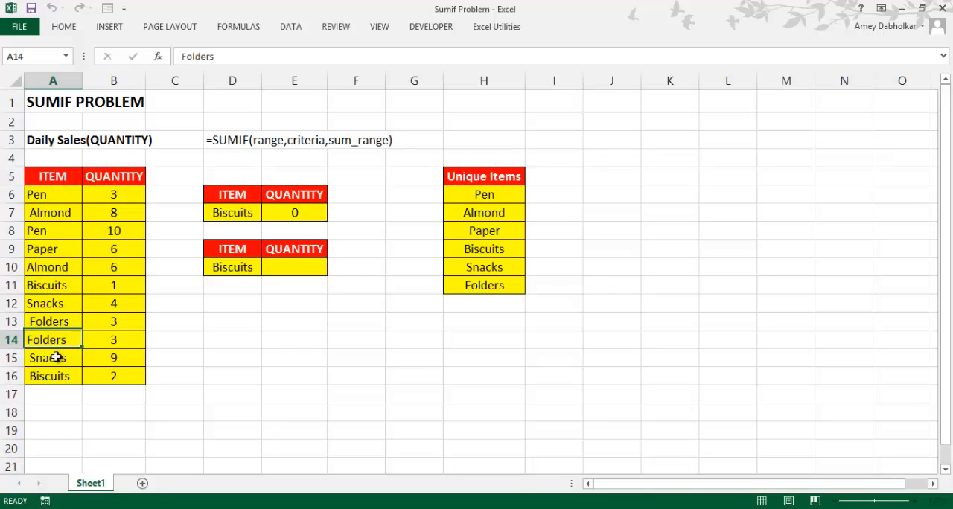
pyautogui.click(75, 374)
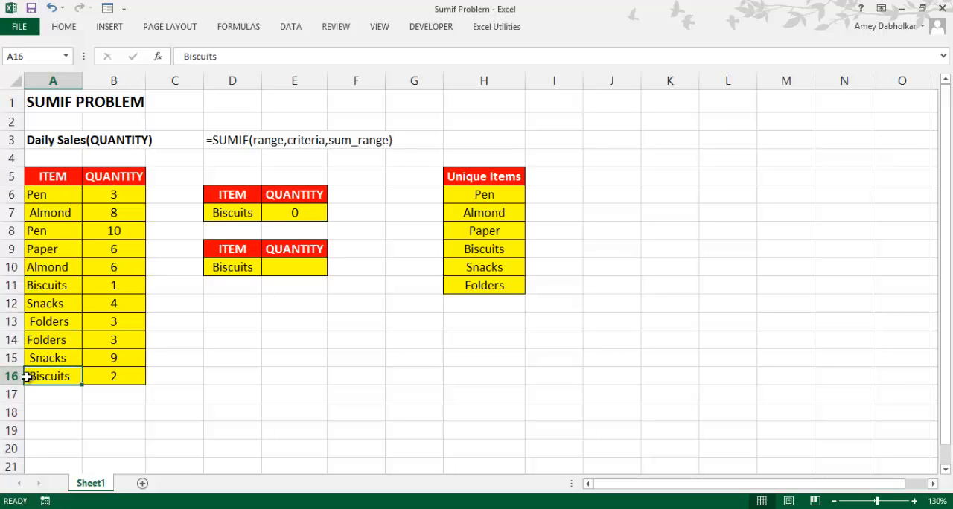
pyautogui.moveTo(50, 195); pyautogui.dragTo(57, 375)
pyautogui.moveTo(64, 193); pyautogui.dragTo(41, 357)
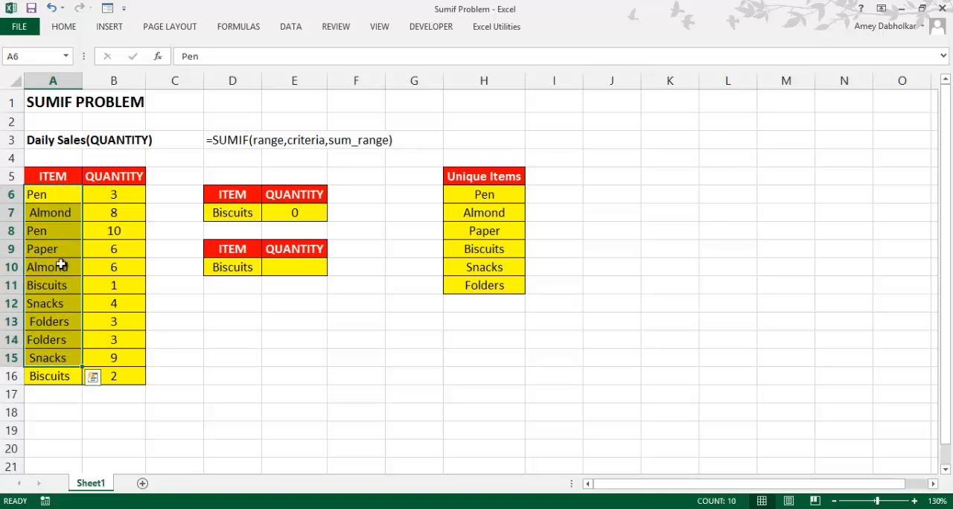
pyautogui.click(66, 177)
pyautogui.click(62, 211)
pyautogui.moveTo(60, 197); pyautogui.dragTo(67, 374)
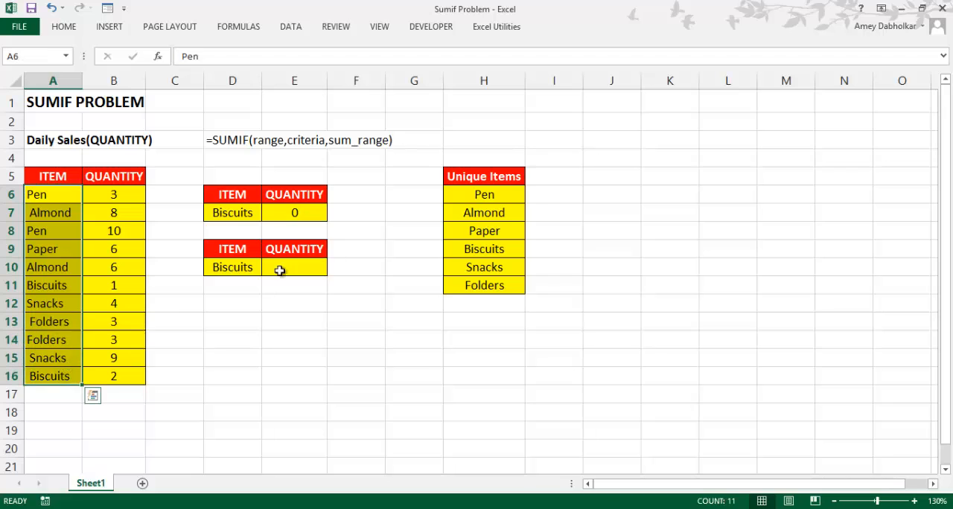
# Examine the names in the Unique Items list, H6:H11, for stray spaces
pyautogui.doubleClick(515, 195)
pyautogui.doubleClick(514, 219)
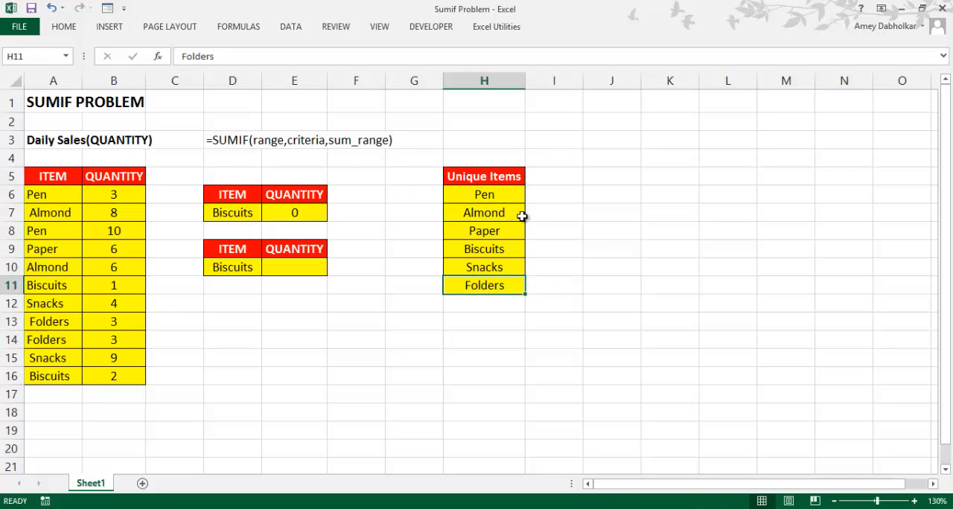
pyautogui.moveTo(513, 198); pyautogui.dragTo(507, 285)
pyautogui.click(516, 215)
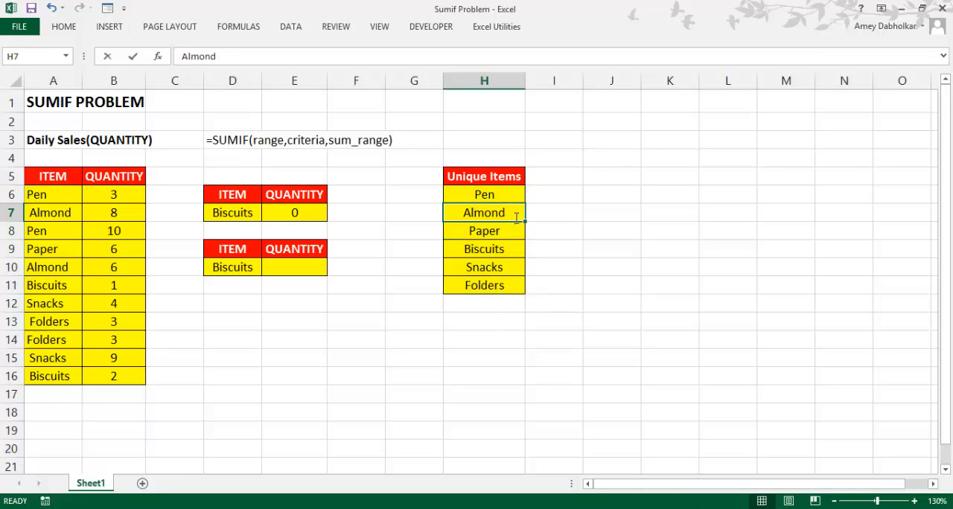
pyautogui.click(511, 246)
pyautogui.doubleClick(514, 237)
pyautogui.doubleClick(513, 250)
pyautogui.click(510, 281)
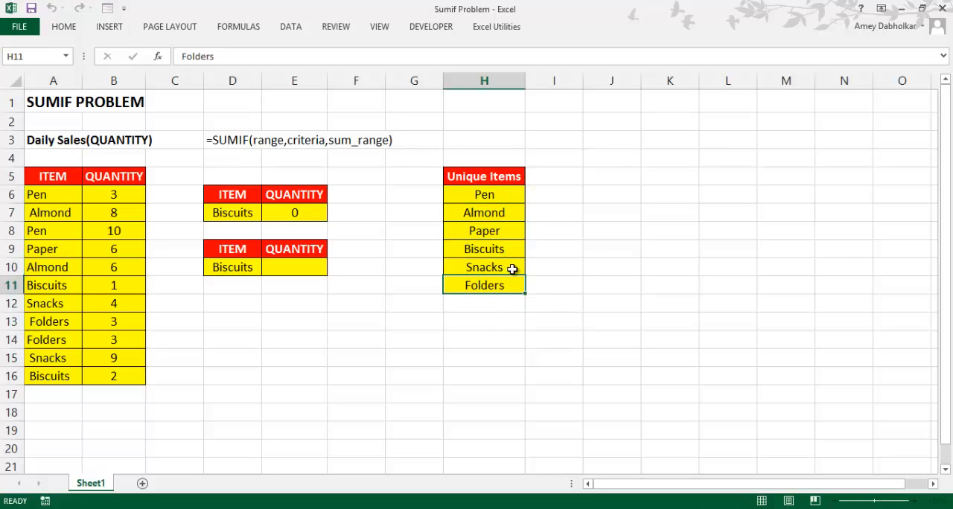
pyautogui.moveTo(512, 271); pyautogui.dragTo(509, 286)
pyautogui.click(600, 265)
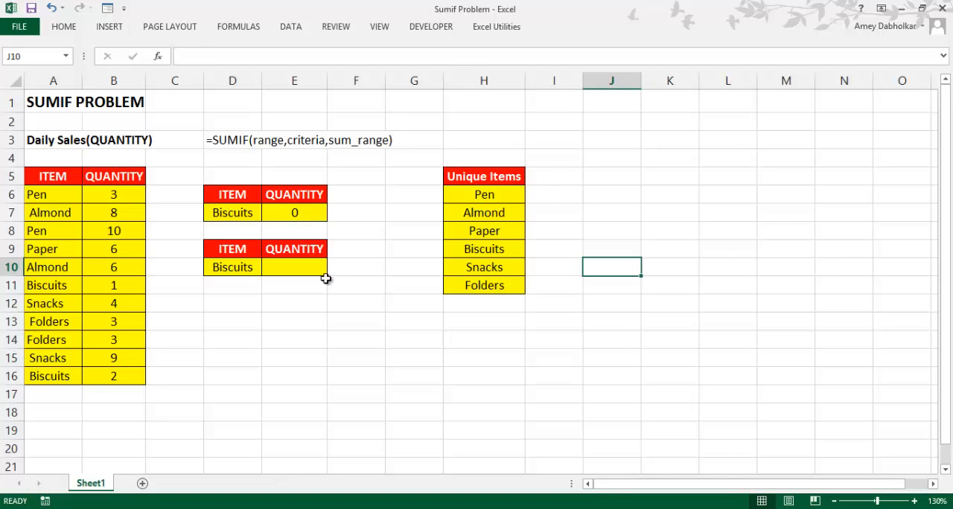
# Start a SUMIF formula in cell E10 with A6:A16 as the range
pyautogui.click(302, 265)
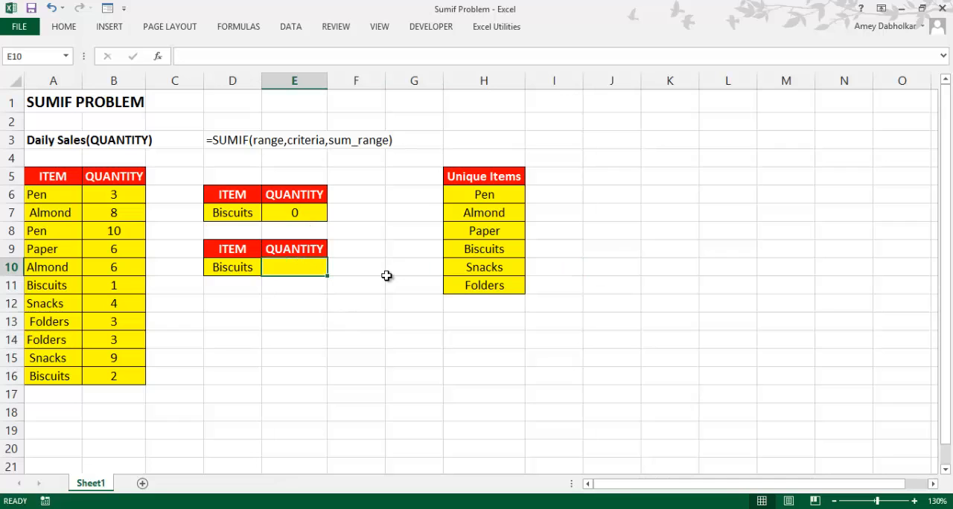
pyautogui.write('=')
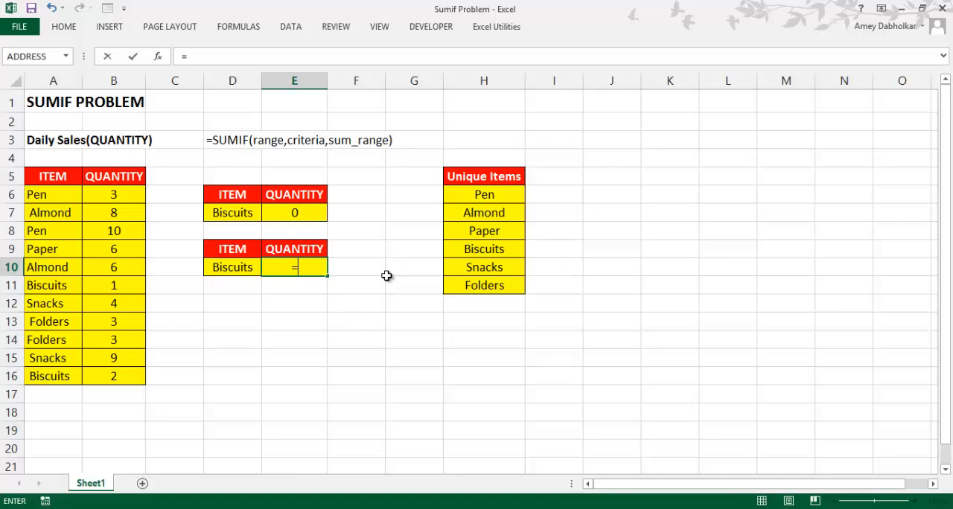
pyautogui.write('sum')
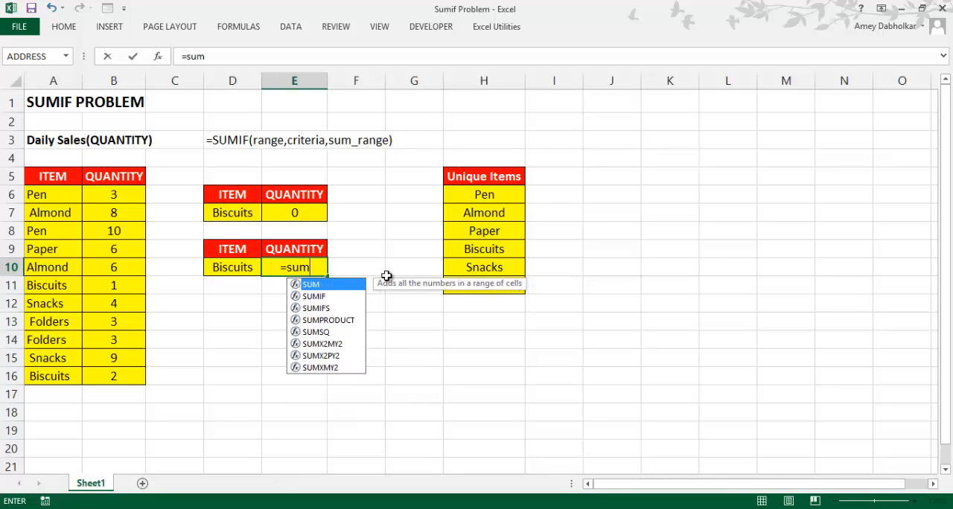
pyautogui.press('Down')
pyautogui.press('Tab')
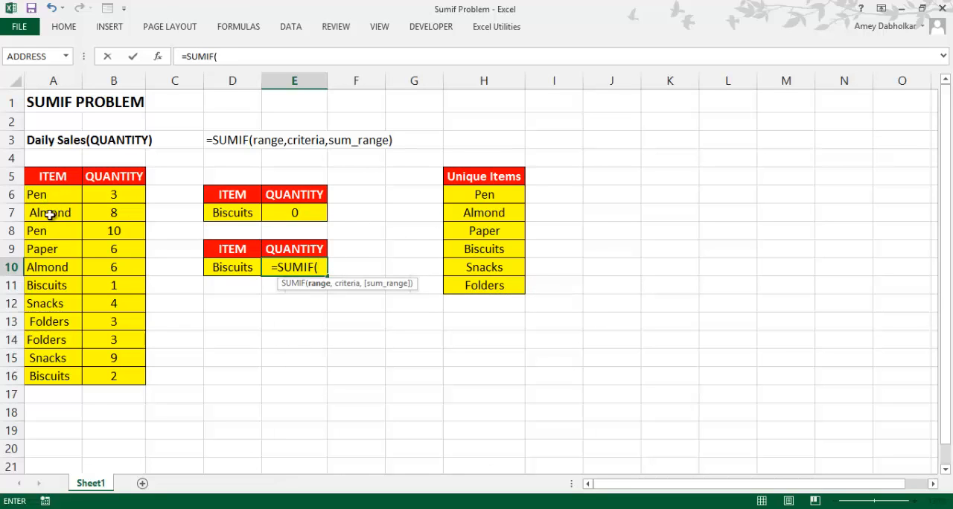
pyautogui.moveTo(49, 198); pyautogui.dragTo(75, 376)
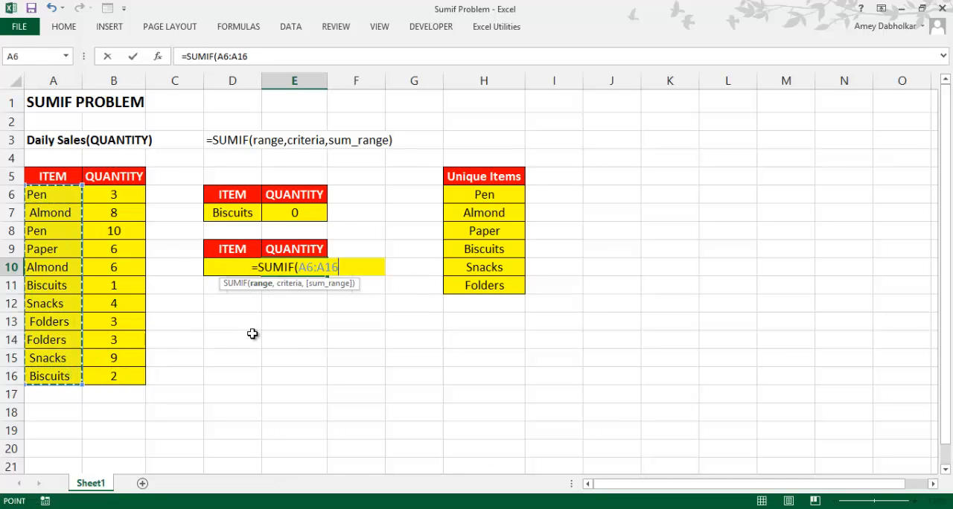
# Complete the SUMIF formula in E10 with the criterion "Biscuits" and the sum range B6:B16
pyautogui.write(',"')
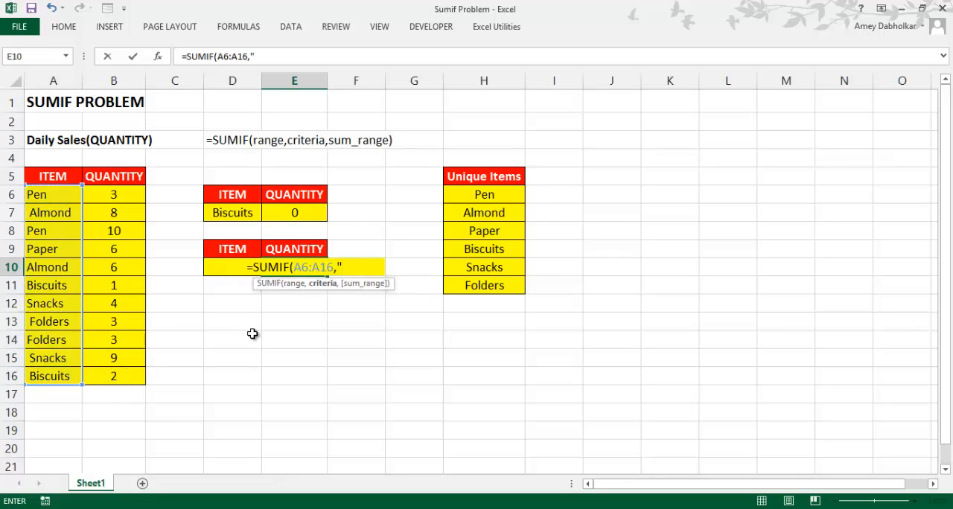
pyautogui.write('Bisc')
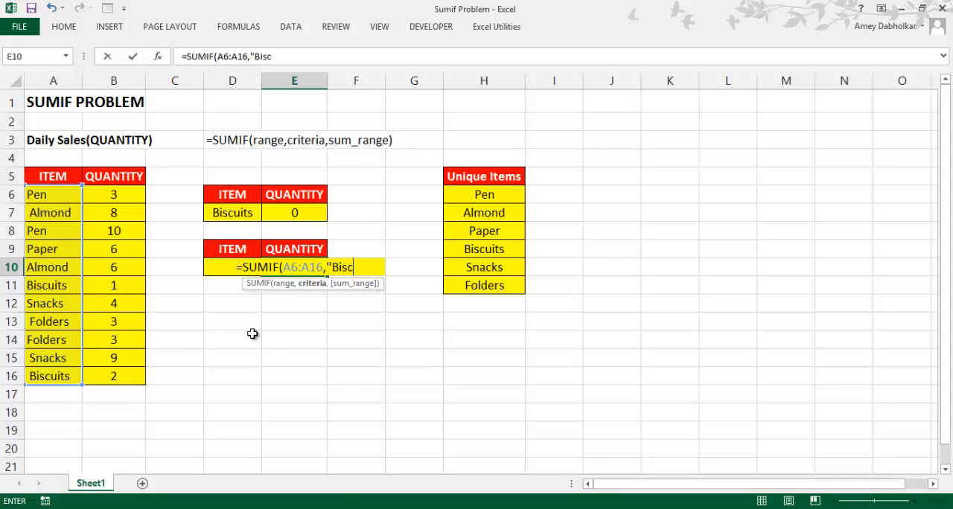
pyautogui.write('uits')
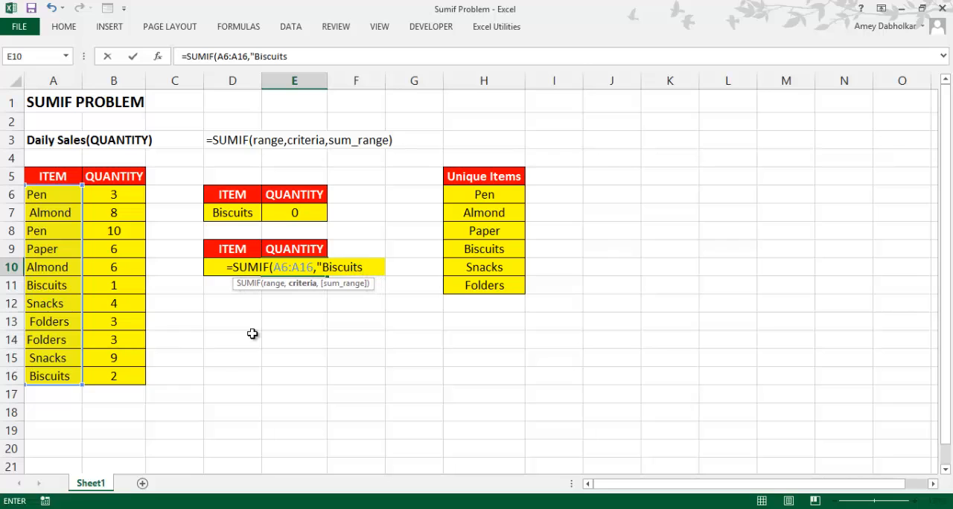
pyautogui.write('",')
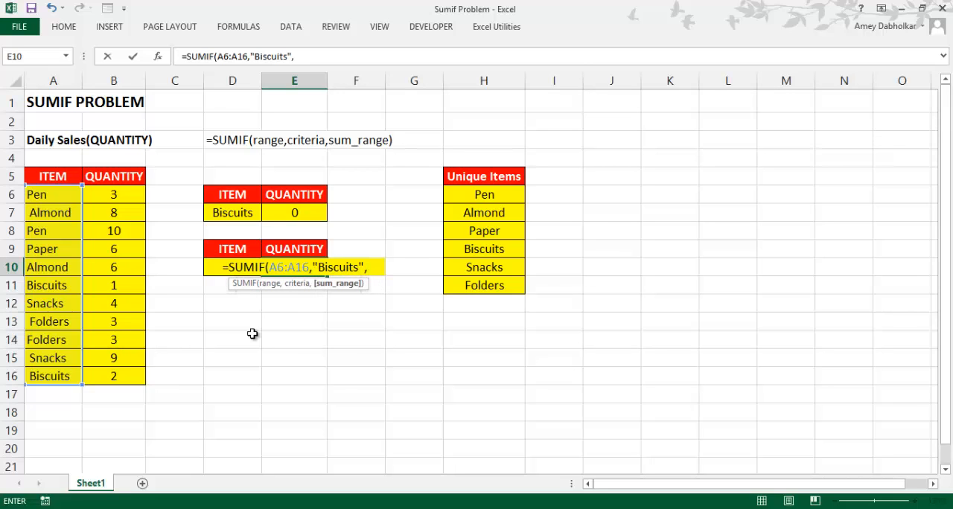
pyautogui.moveTo(131, 198); pyautogui.dragTo(134, 379)
pyautogui.press('Tab')
# Add a trailing space after Biscuits inside the quoted criterion of the SUMIF formula in E10
pyautogui.click(293, 265)
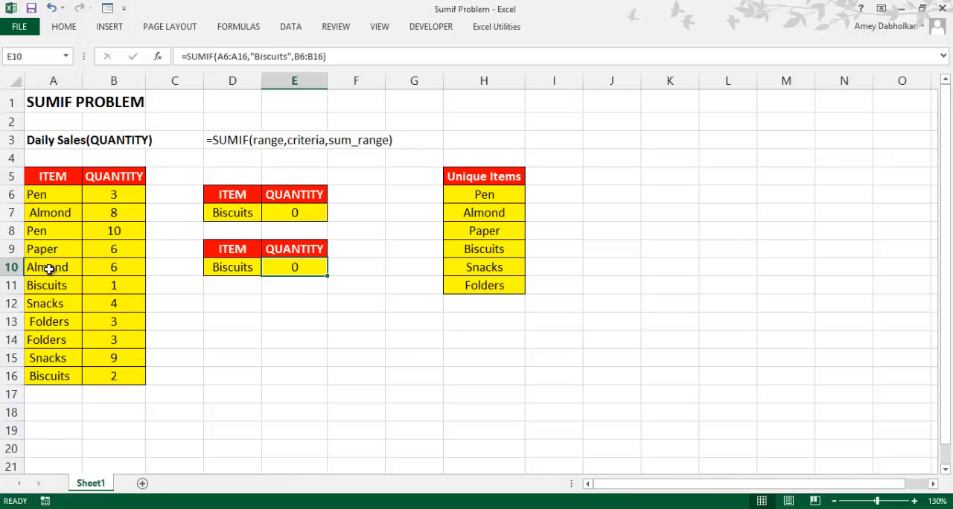
pyautogui.click(290, 55)
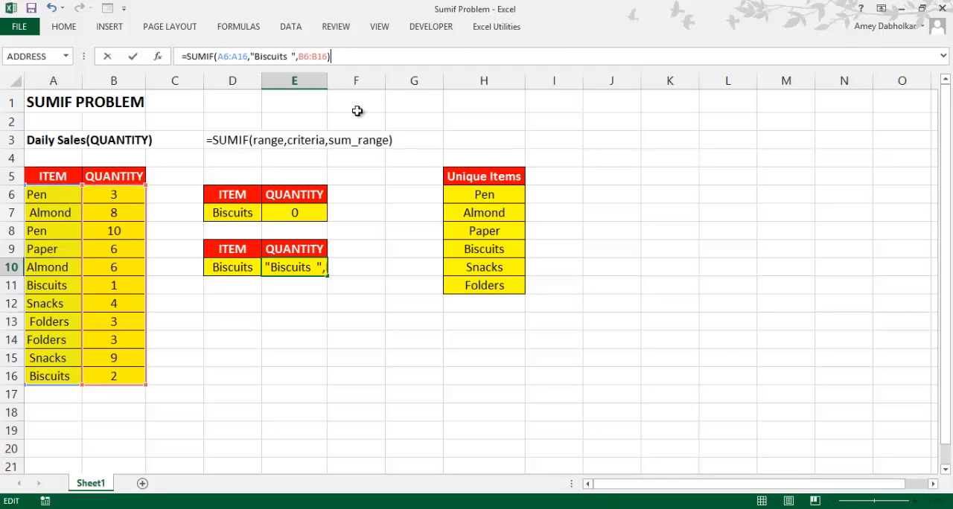
pyautogui.click(438, 408)
# Change the criterion in E10's SUMIF formula to " Biscuits", with a leading space and no trailing space
pyautogui.click(294, 268)
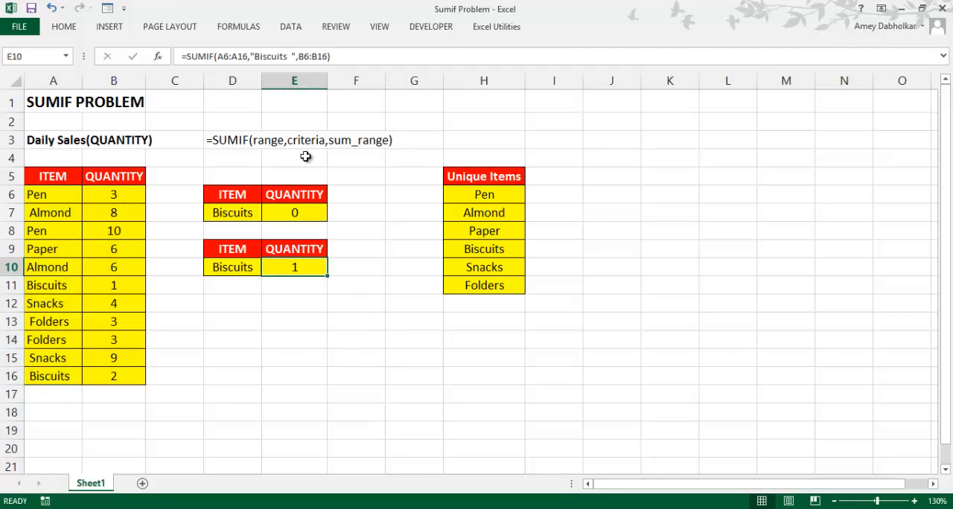
pyautogui.click(292, 56)
pyautogui.press('BackSpace')
pyautogui.press('BackSpace')
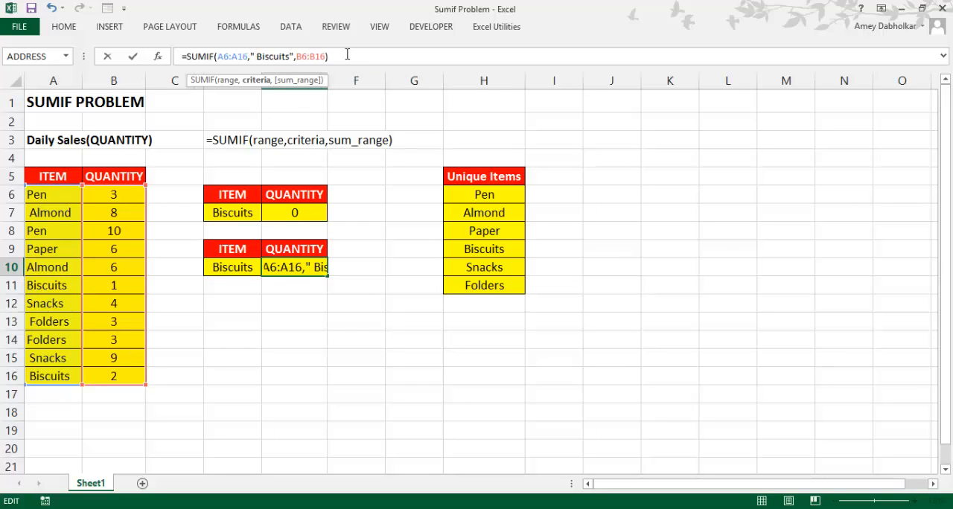
pyautogui.click(412, 232)
# Try the SUMIF criterion in E10 with both a leading and a trailing space around Biscuits
pyautogui.click(295, 259)
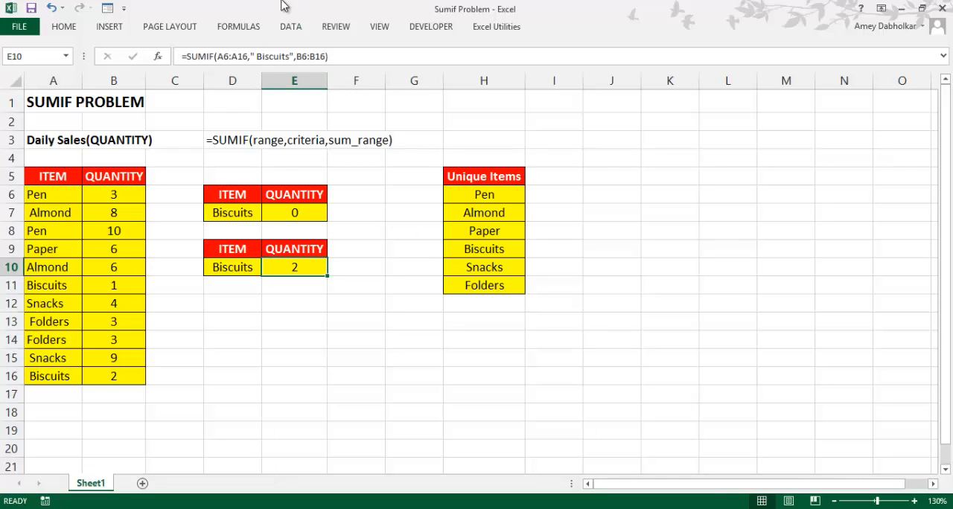
pyautogui.click(290, 57)
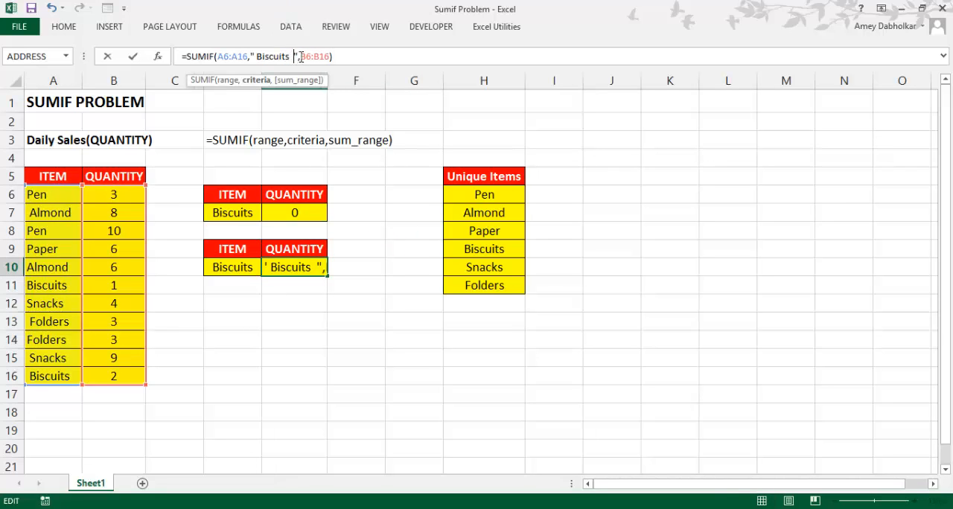
pyautogui.click(409, 279)
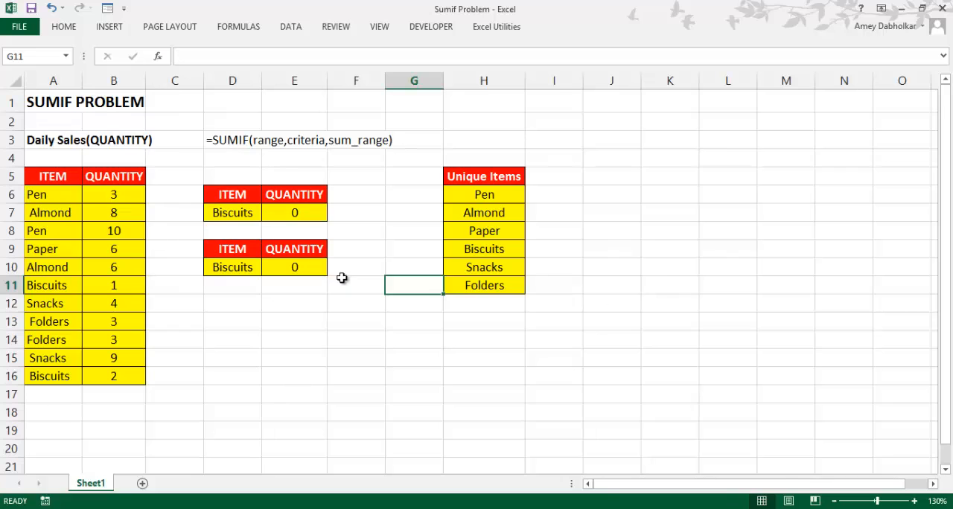
# Compare the SUMIF criterion in E10 with the item names in A6:A16
pyautogui.click(289, 265)
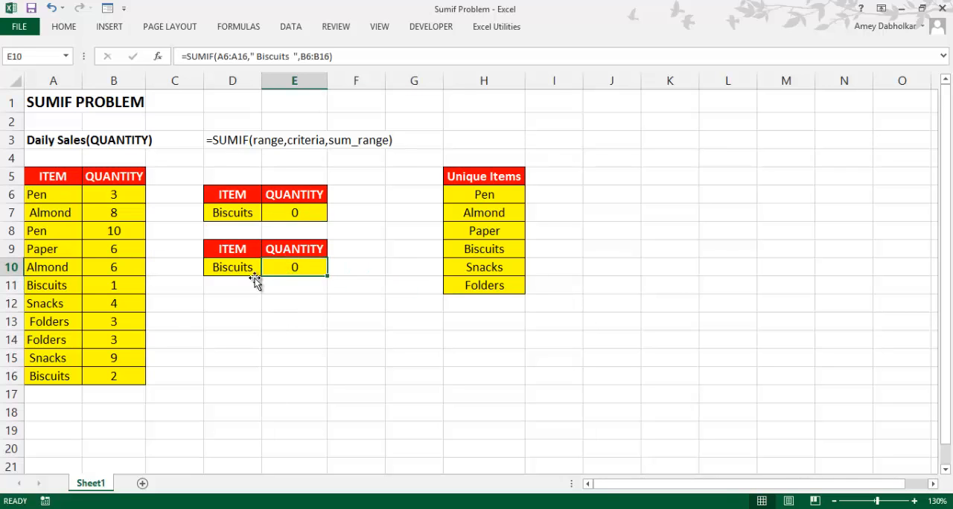
pyautogui.click(246, 269)
pyautogui.moveTo(50, 201); pyautogui.dragTo(33, 378)
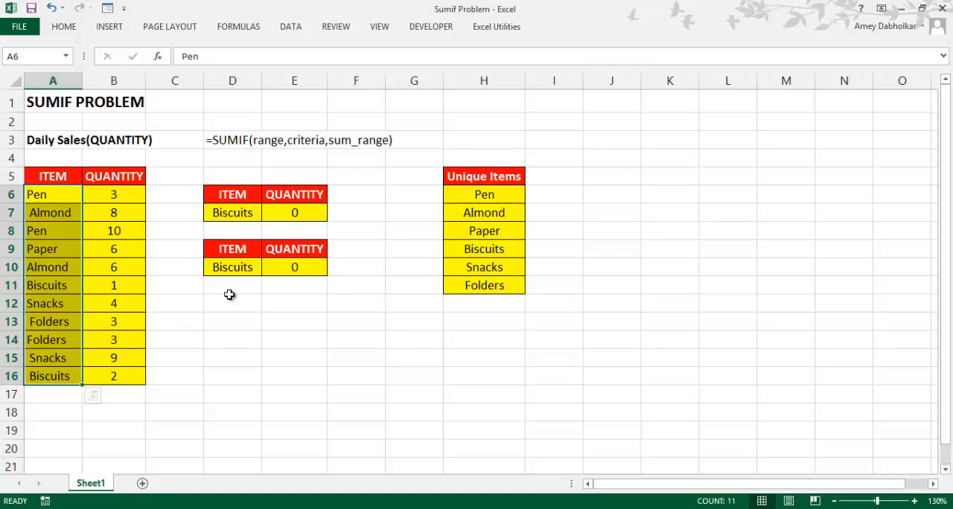
pyautogui.click(308, 268)
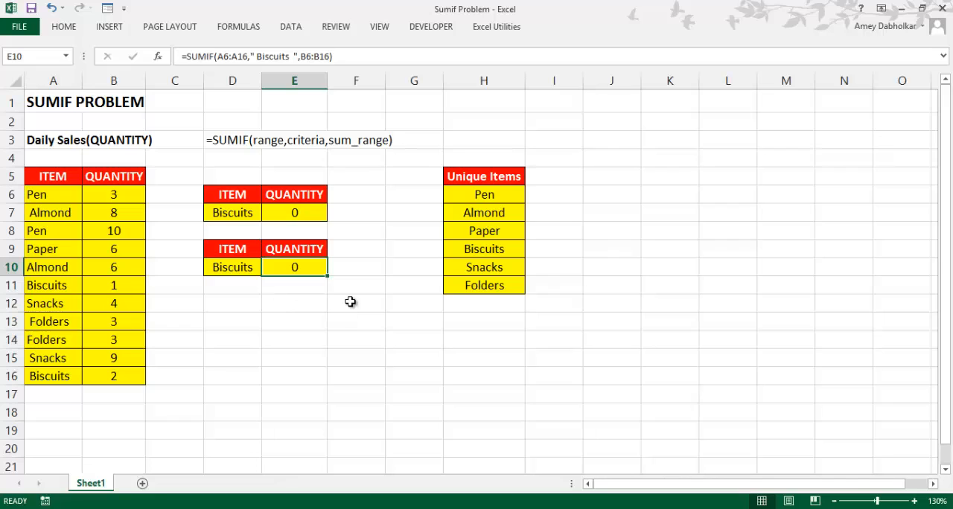
pyautogui.click(305, 337)
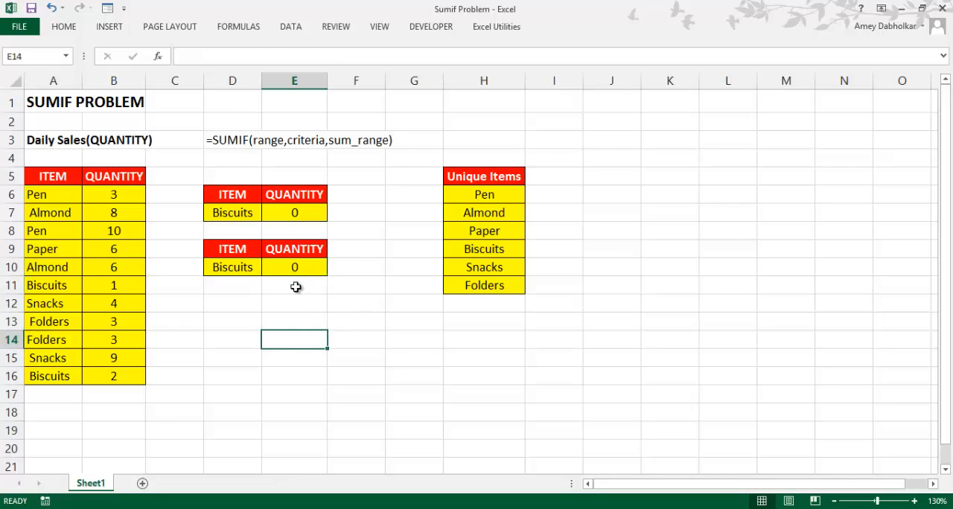
# Remove the spaces around Biscuits inside the quoted criterion of the SUMIF formula in E10
pyautogui.click(297, 273)
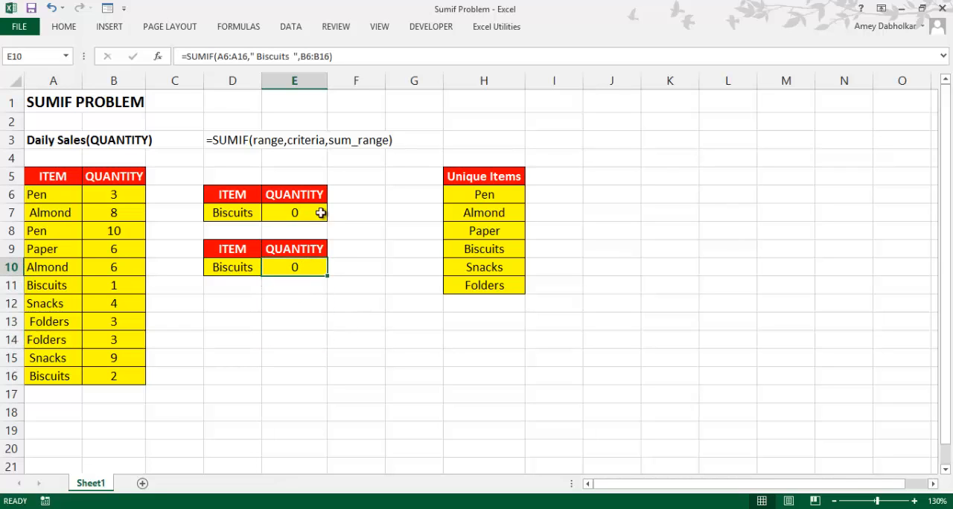
pyautogui.click(293, 58)
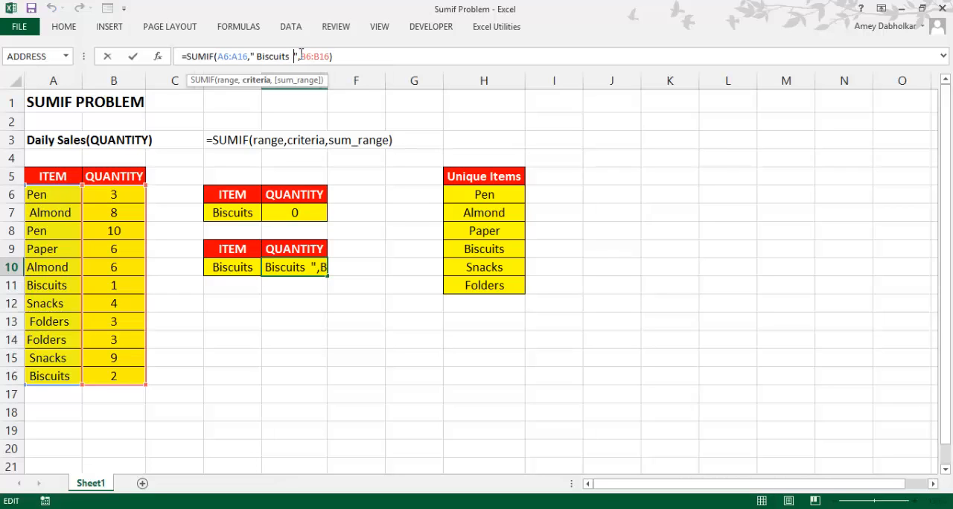
pyautogui.press('BackSpace')
pyautogui.press('BackSpace')
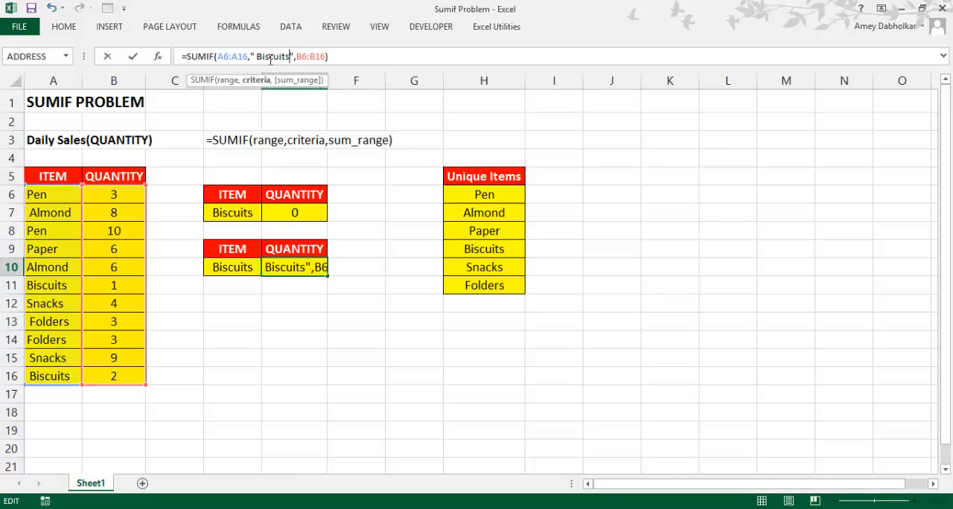
pyautogui.click(258, 57)
pyautogui.press('BackSpace')
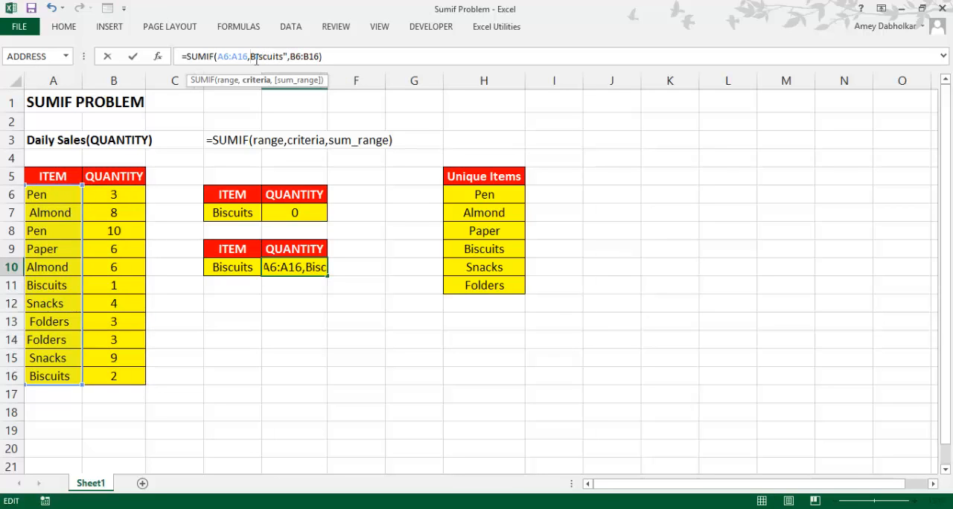
pyautogui.write('"')
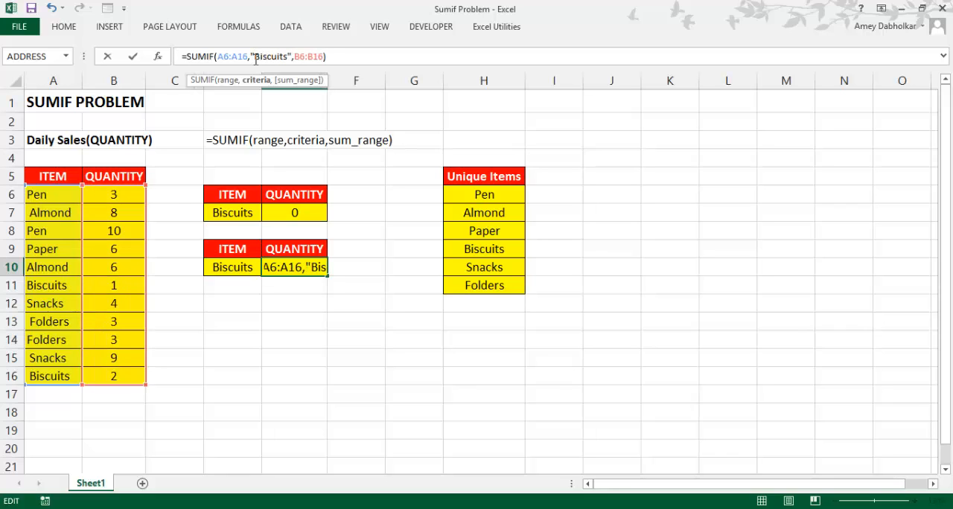
pyautogui.write('*')
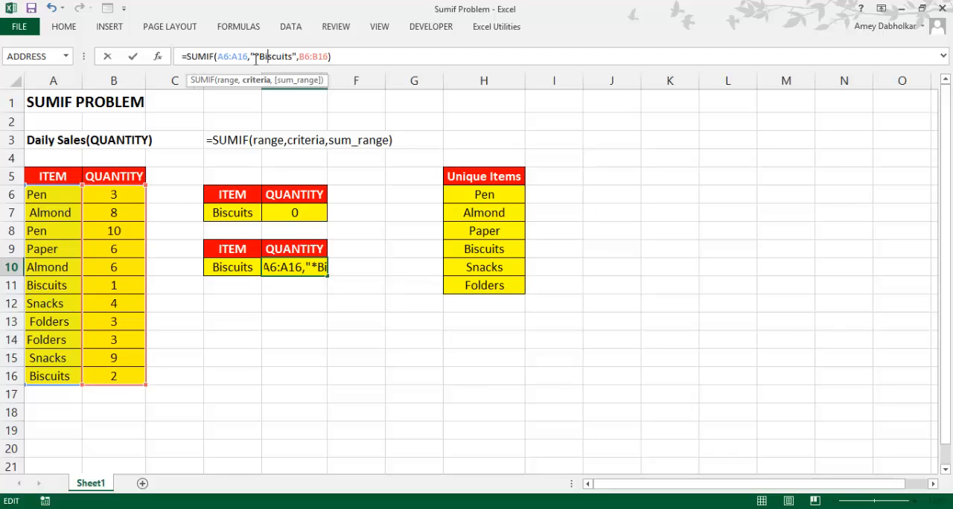
# Add asterisk wildcards before and after Biscuits so the SUMIF criterion in E10 reads "*Biscuits*"
pyautogui.press('Right')
pyautogui.press('Right')
pyautogui.press('Right')
pyautogui.press('Right')
pyautogui.press('Right')
pyautogui.press('Right')
pyautogui.press('Right')
pyautogui.press('Right')
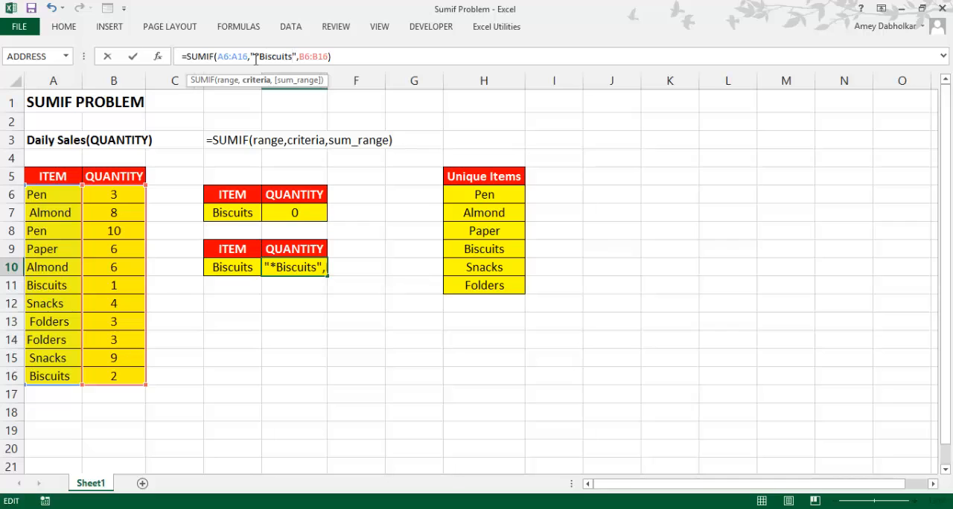
pyautogui.write('*')
pyautogui.moveTo(271, 55); pyautogui.dragTo(295, 56)
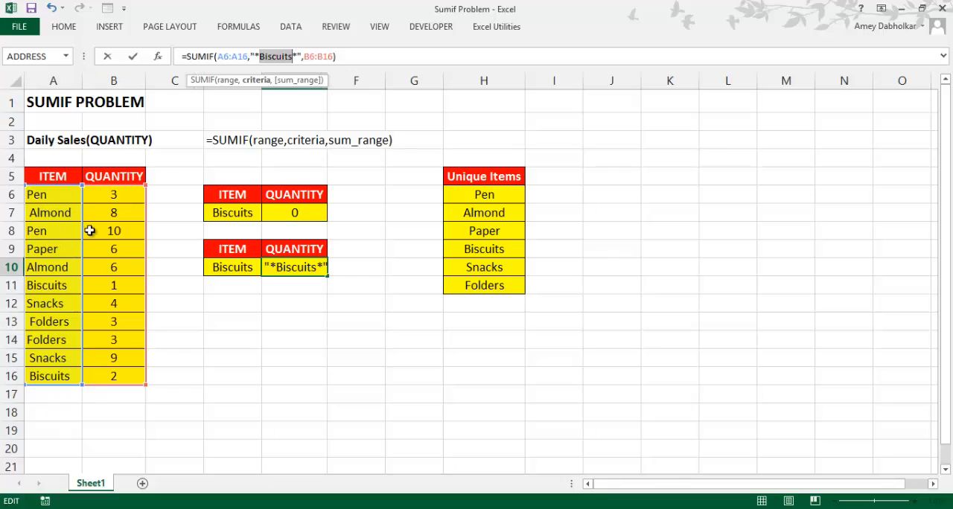
pyautogui.click(378, 56)
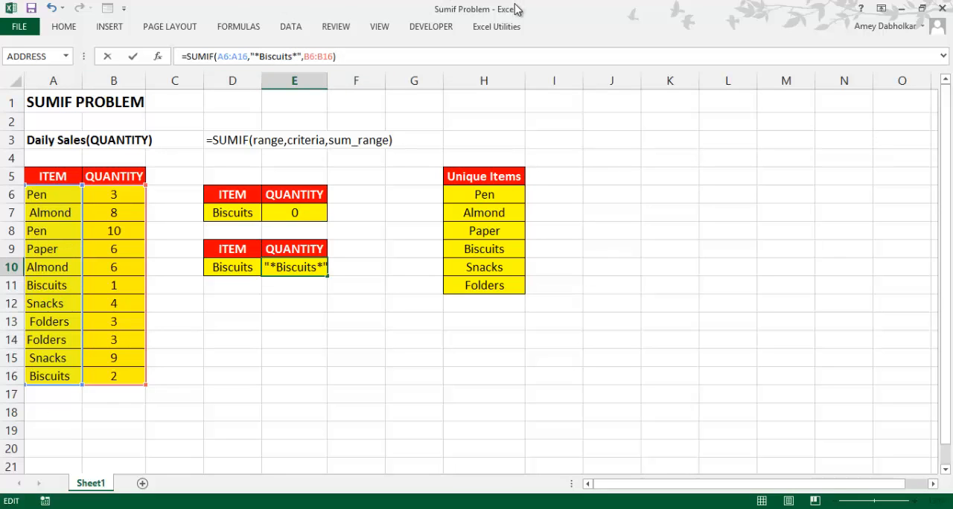
pyautogui.press('Return')
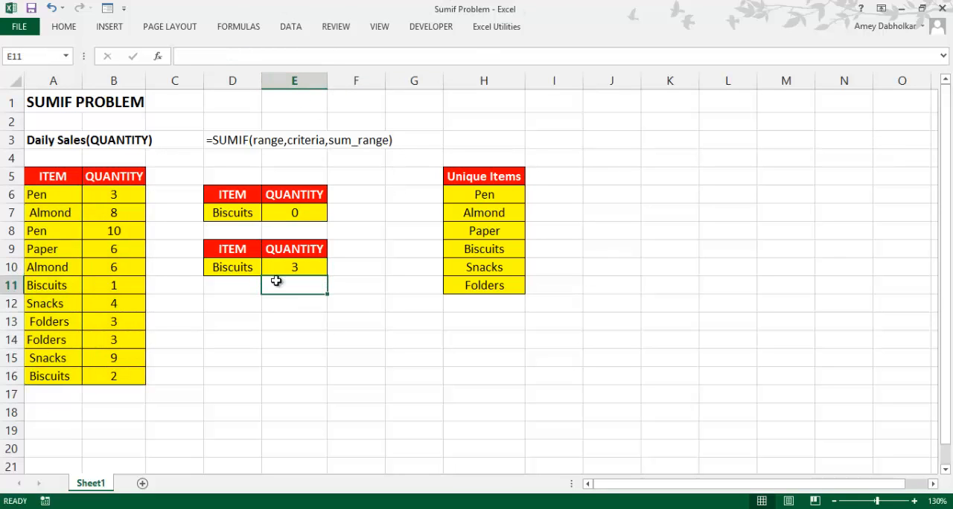
# Replace the literal Biscuits in E10's SUMIF criterion with a reference to D10, giving "*"&D10&"*"
pyautogui.click(279, 270)
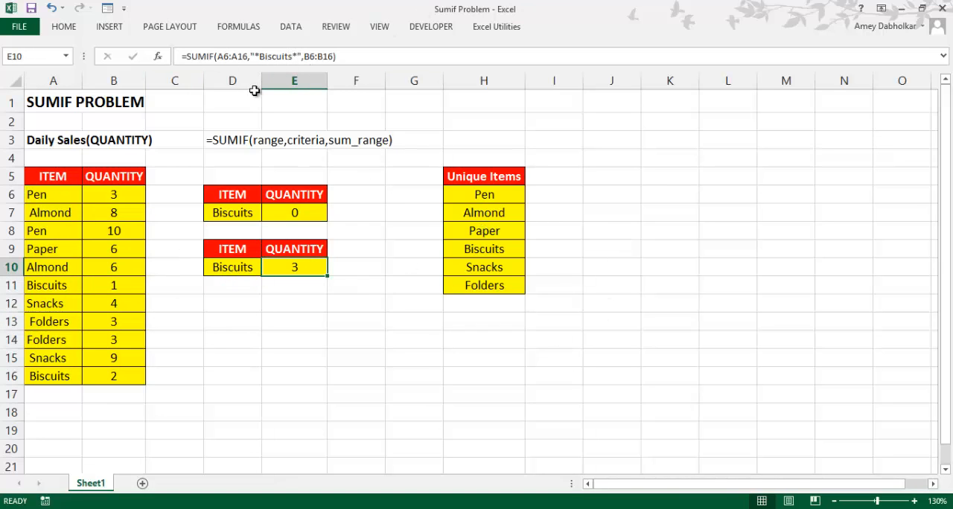
pyautogui.click(258, 51)
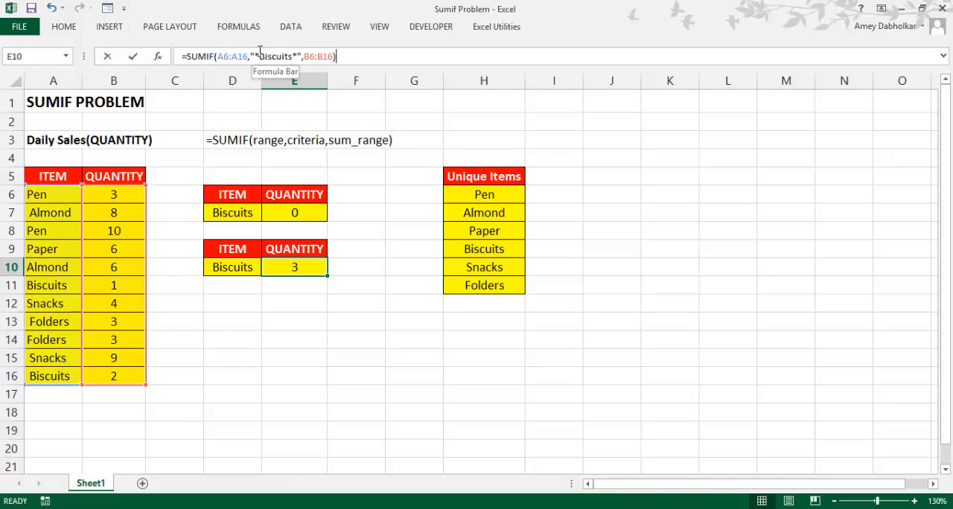
pyautogui.moveTo(258, 51); pyautogui.dragTo(291, 51)
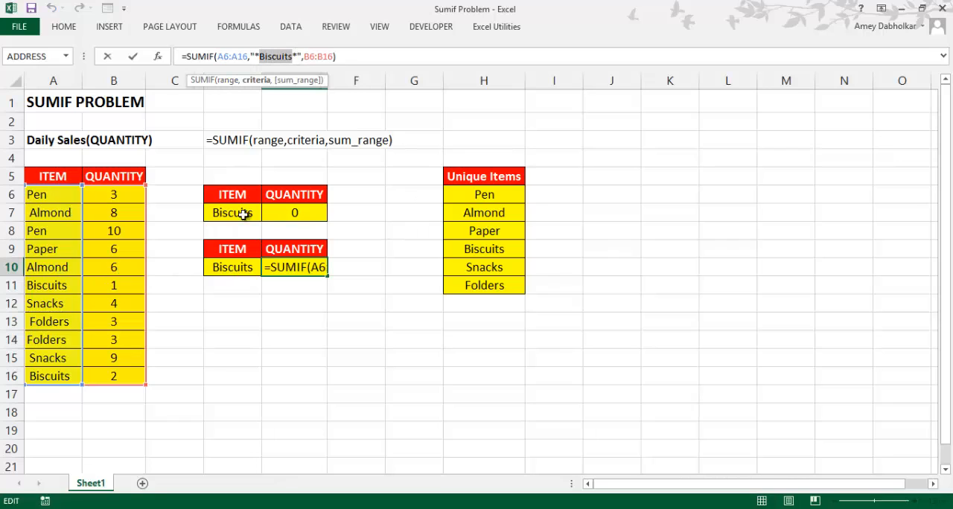
pyautogui.press('Delete')
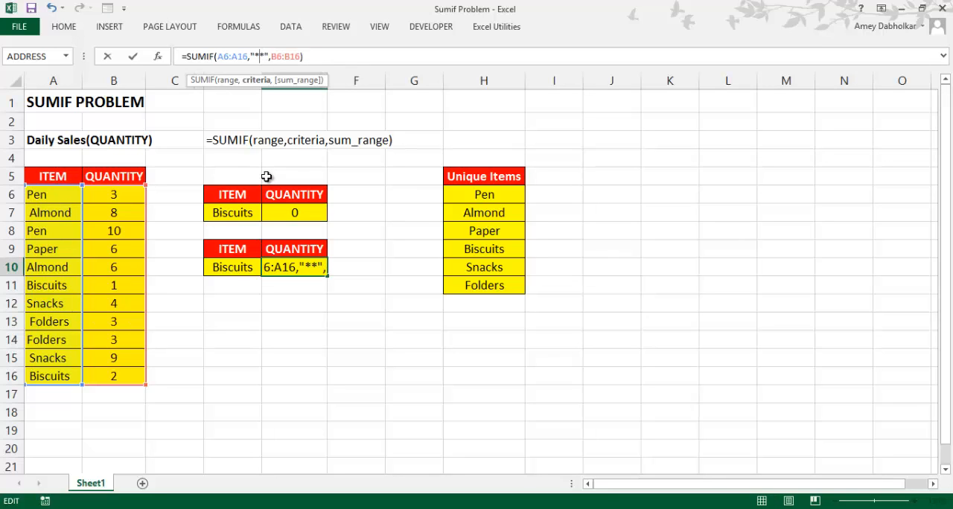
pyautogui.write('"')
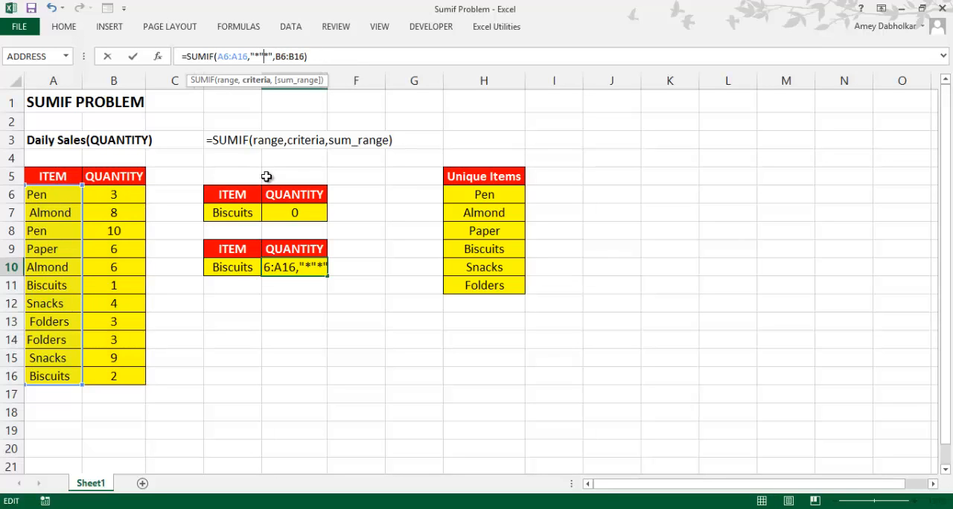
pyautogui.write('&&"')
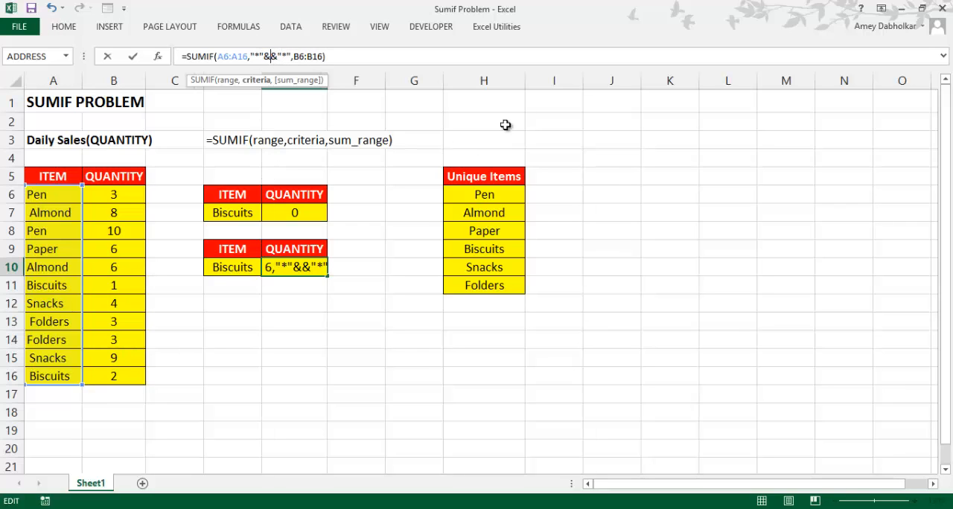
pyautogui.click(219, 271)
pyautogui.press('Tab')
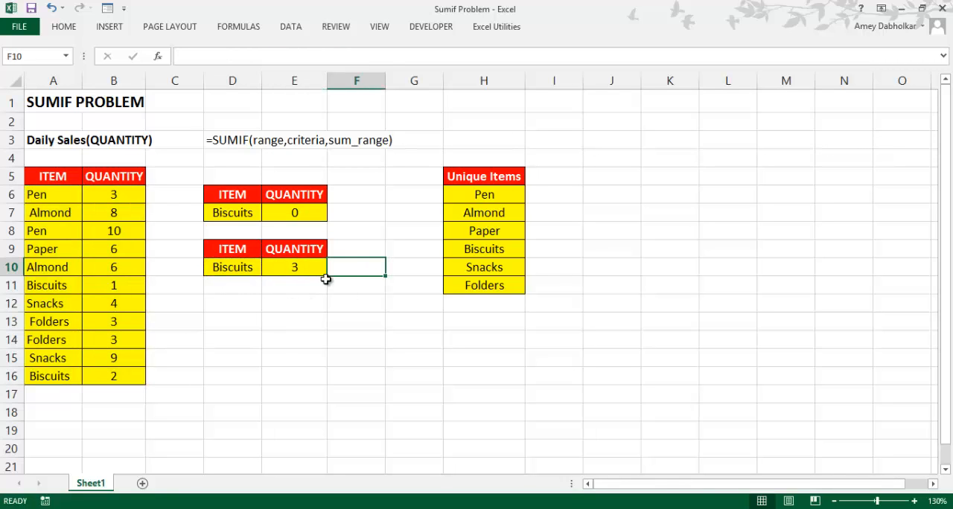
# Choose Pen as the item in D10 for the wildcard SUMIF
pyautogui.click(316, 269)
pyautogui.click(240, 268)
pyautogui.click(268, 269)
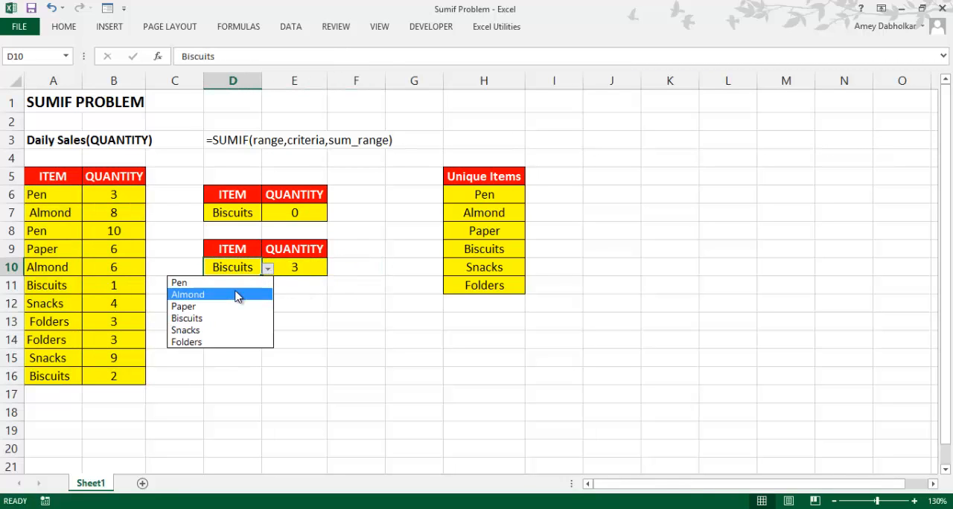
pyautogui.click(249, 282)
pyautogui.click(298, 269)
# Choose Pen as the item in D7 as well and check the plain SUMIF formula in E7
pyautogui.click(245, 212)
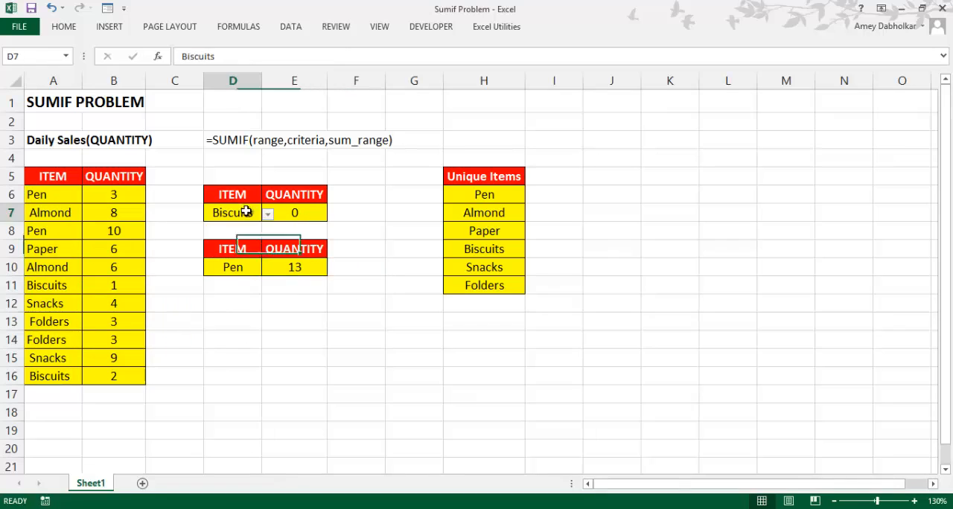
pyautogui.click(268, 216)
pyautogui.click(253, 229)
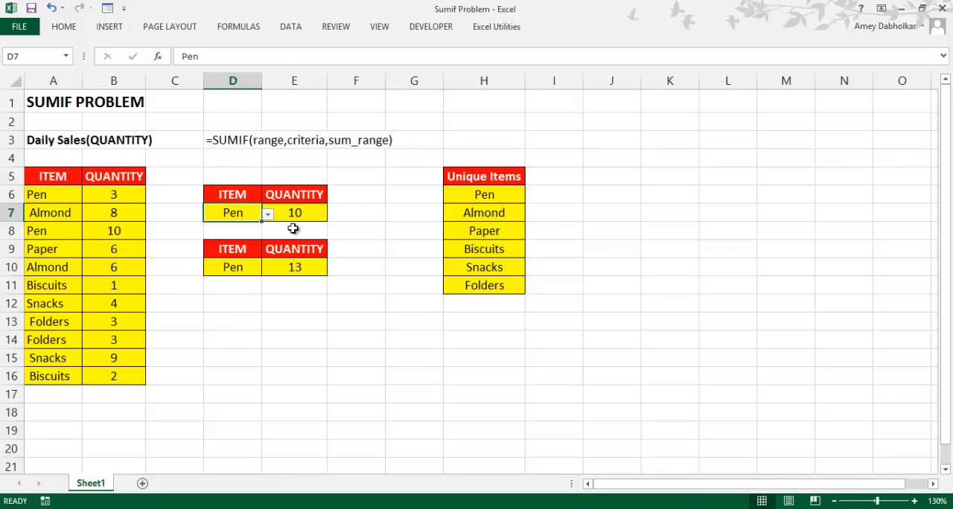
pyautogui.click(301, 215)
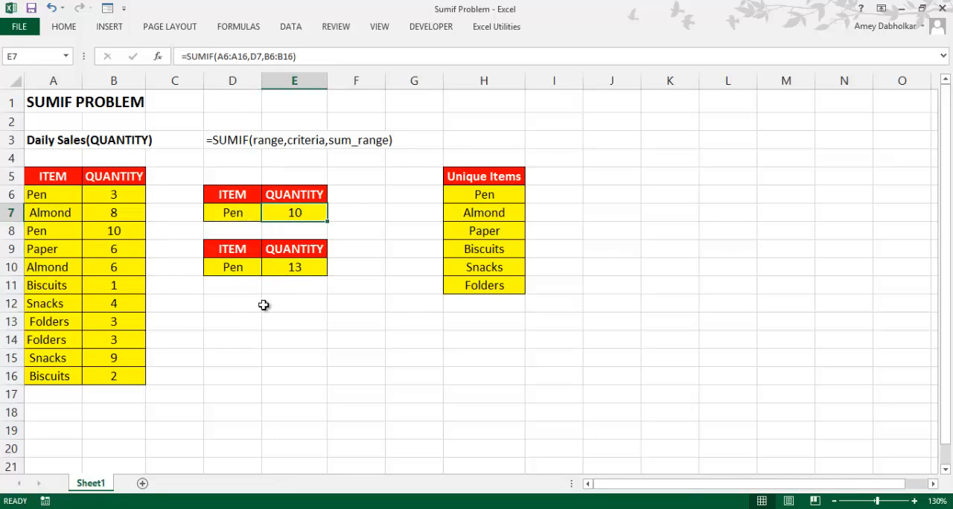
# Evaluate the "*"&D10&"*" criterion in place within E10's SUMIF formula, and restore the original formula
pyautogui.click(314, 268)
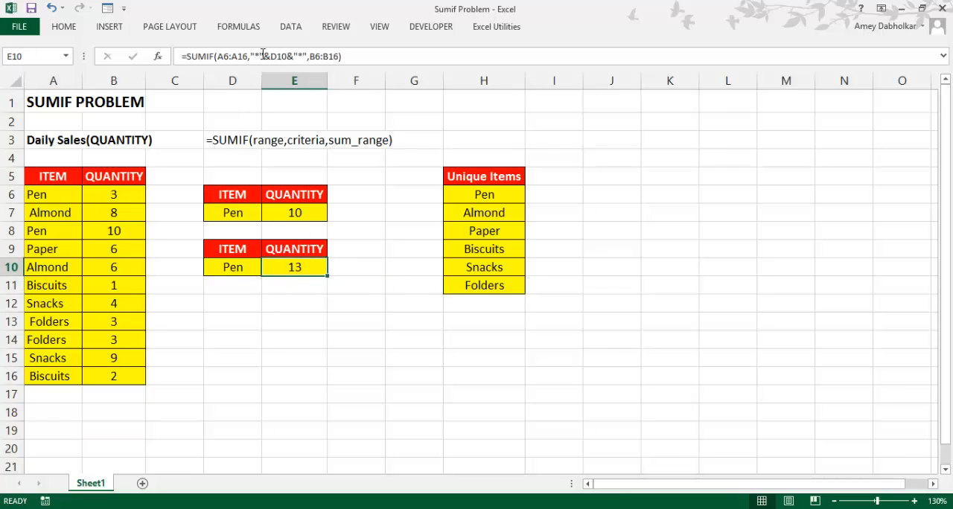
pyautogui.moveTo(251, 56); pyautogui.dragTo(304, 57)
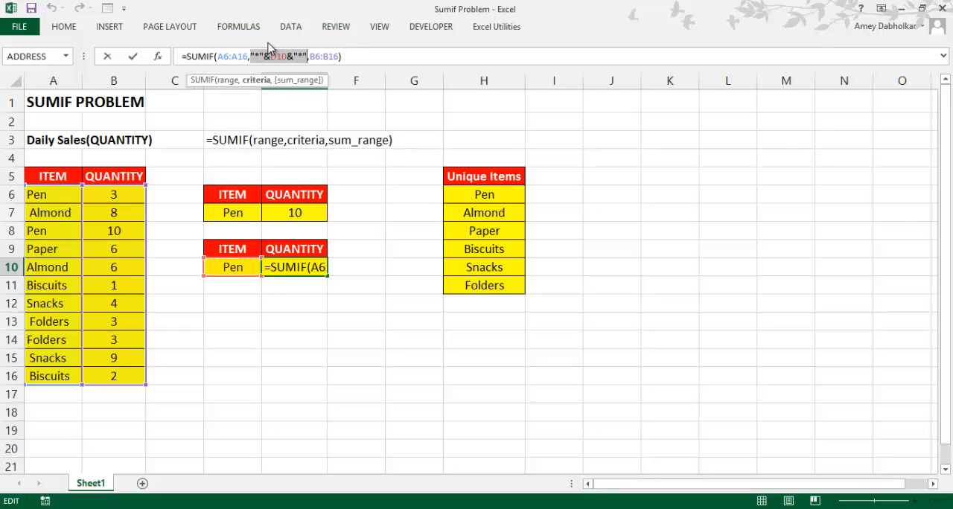
pyautogui.press('F9')
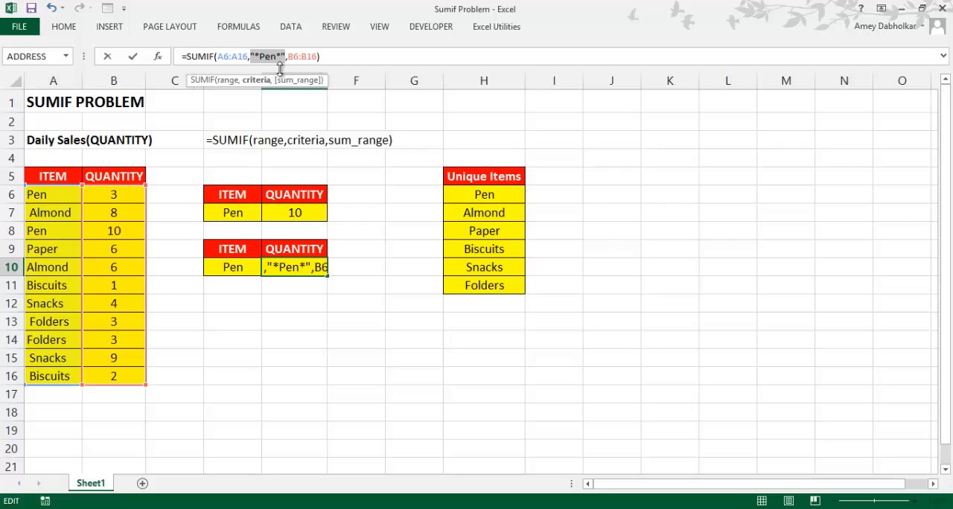
pyautogui.press('BackSpace')
pyautogui.write('z')
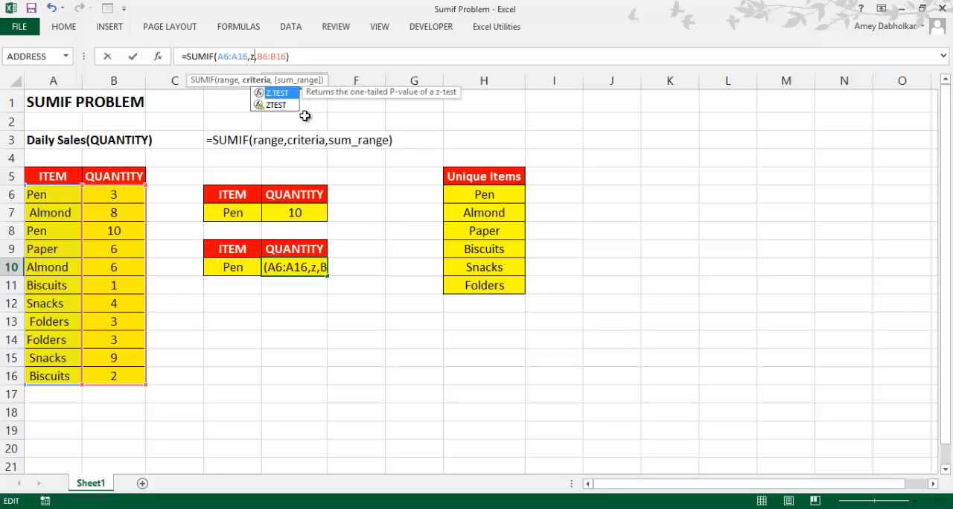
pyautogui.press('Escape')
pyautogui.hotkey('ctrl', 'z')
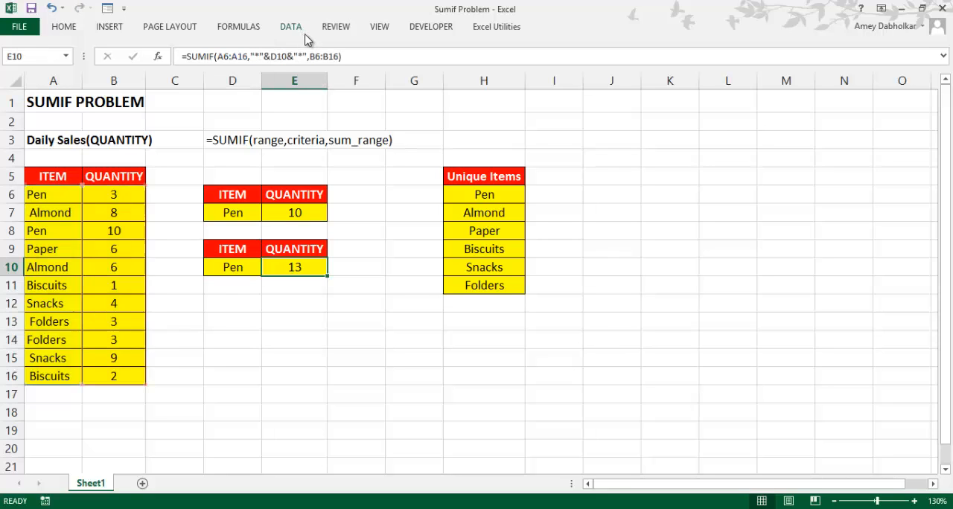
# Try to evaluate the wildcard criterion in E10's formula again, and leave the cell with its formula intact
pyautogui.moveTo(251, 56); pyautogui.dragTo(305, 57)
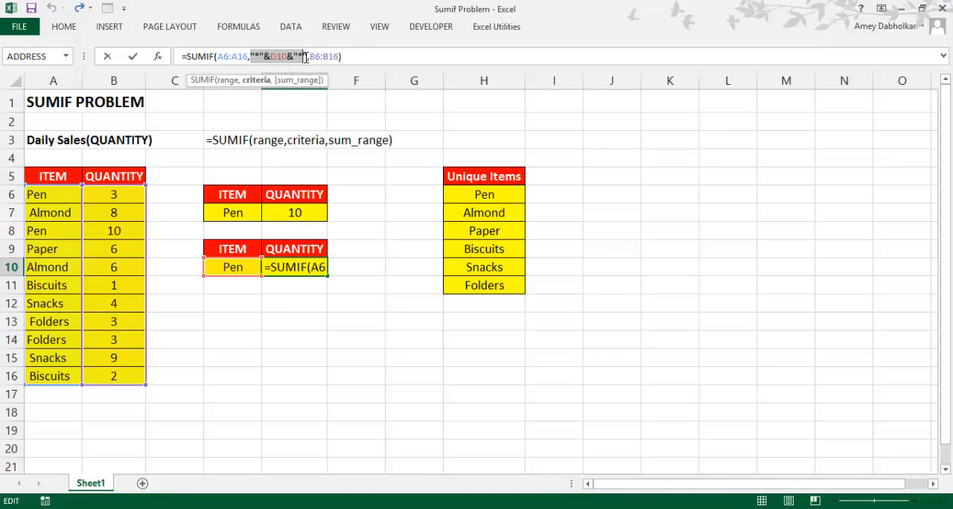
pyautogui.press('F9')
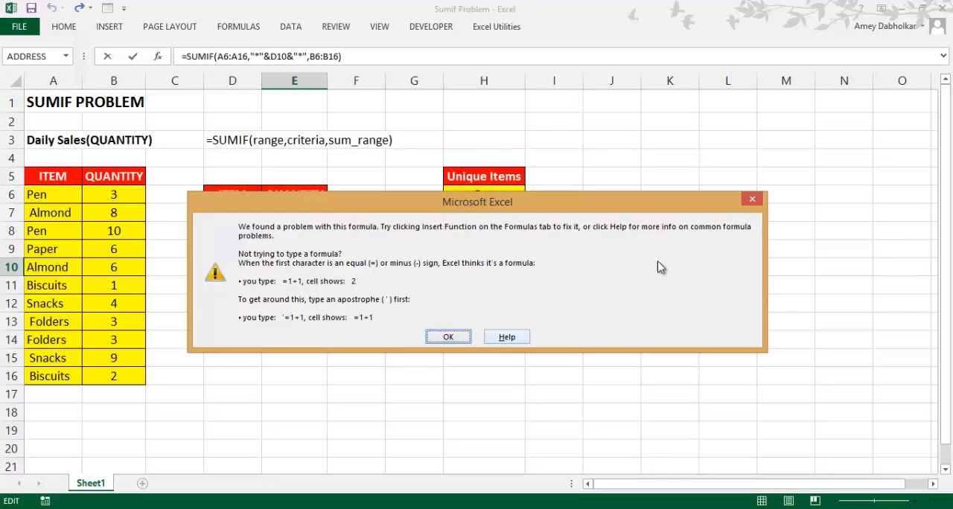
pyautogui.click(752, 198)
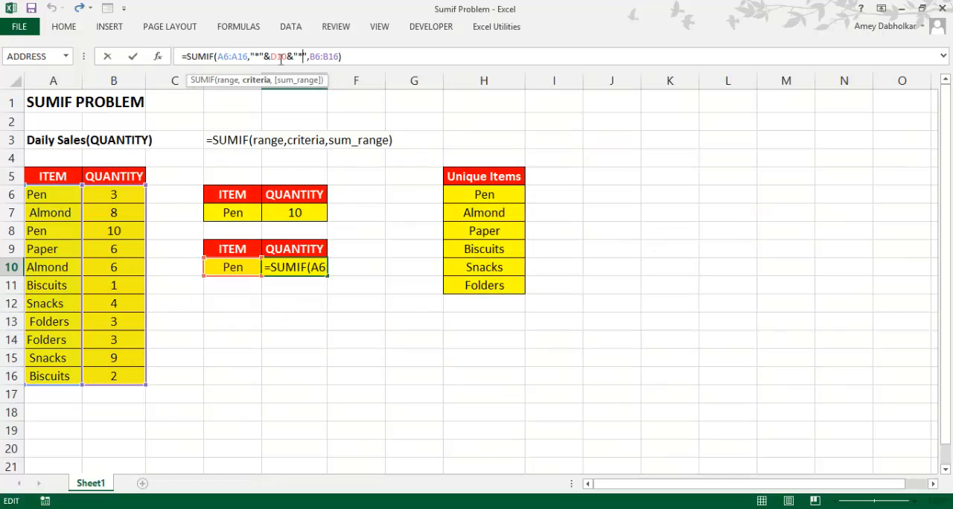
pyautogui.moveTo(250, 56); pyautogui.dragTo(303, 56)
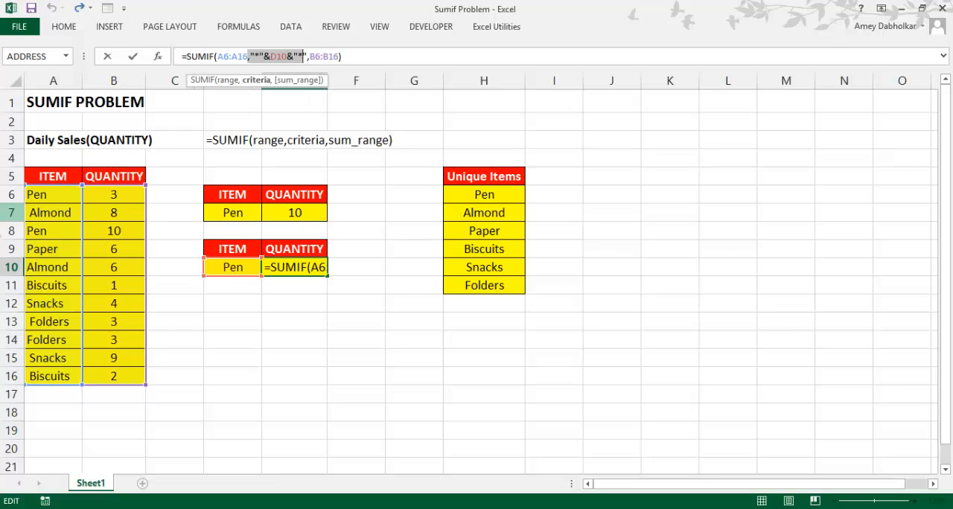
pyautogui.click(411, 57)
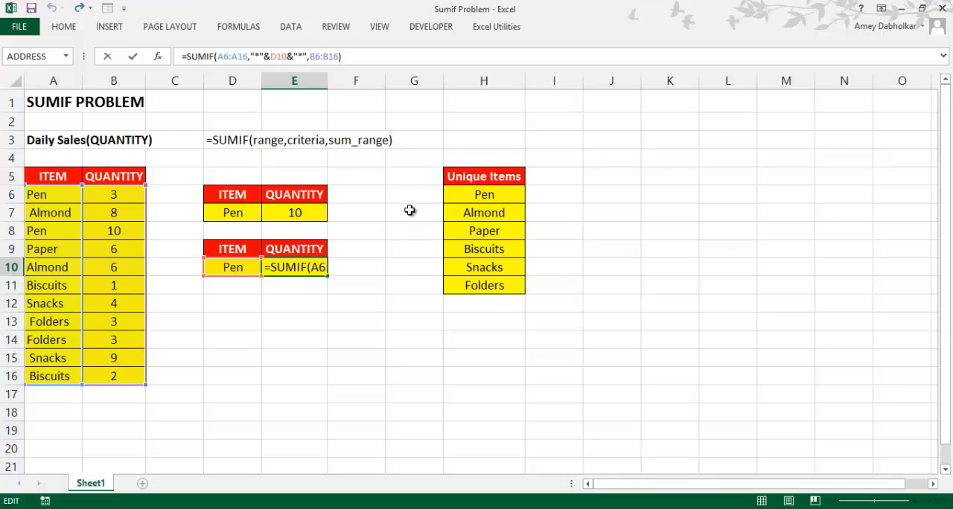
pyautogui.press('Return')
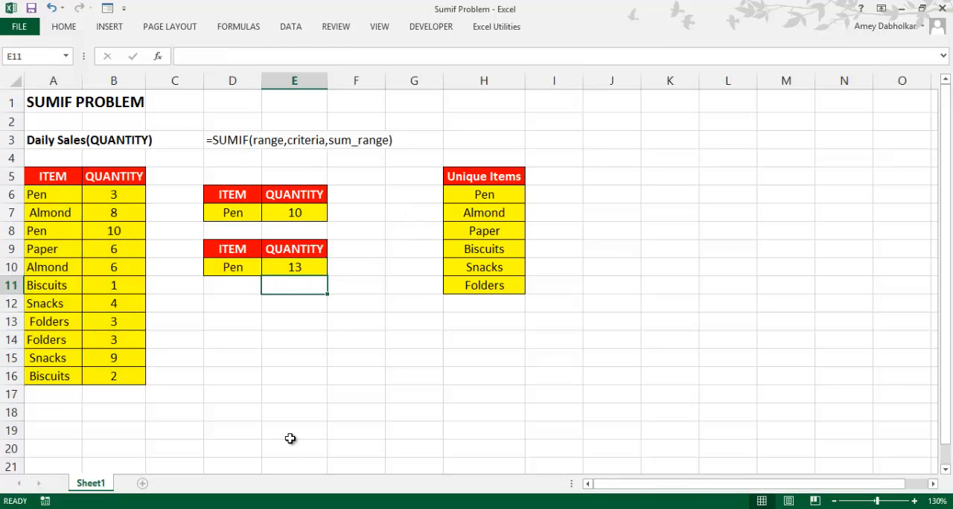
pyautogui.click(321, 469)
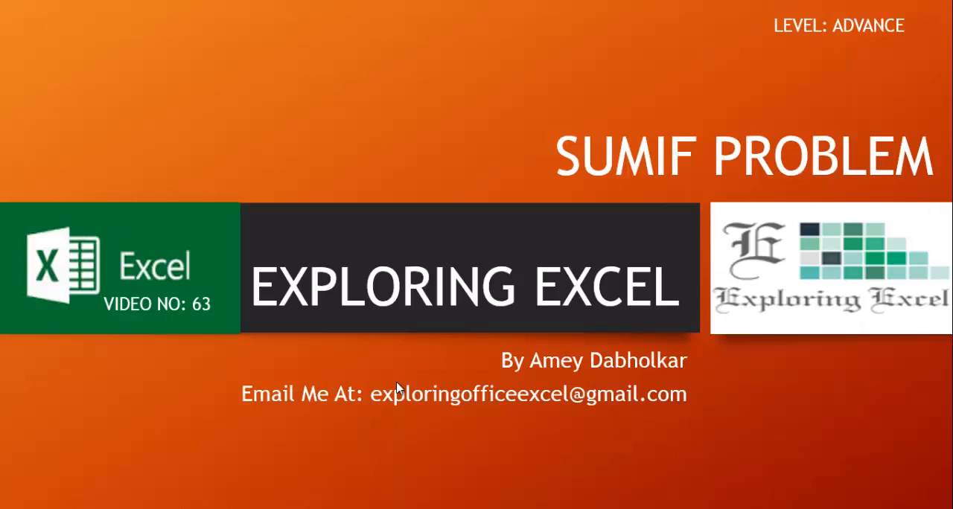
pyautogui.click(396, 388)
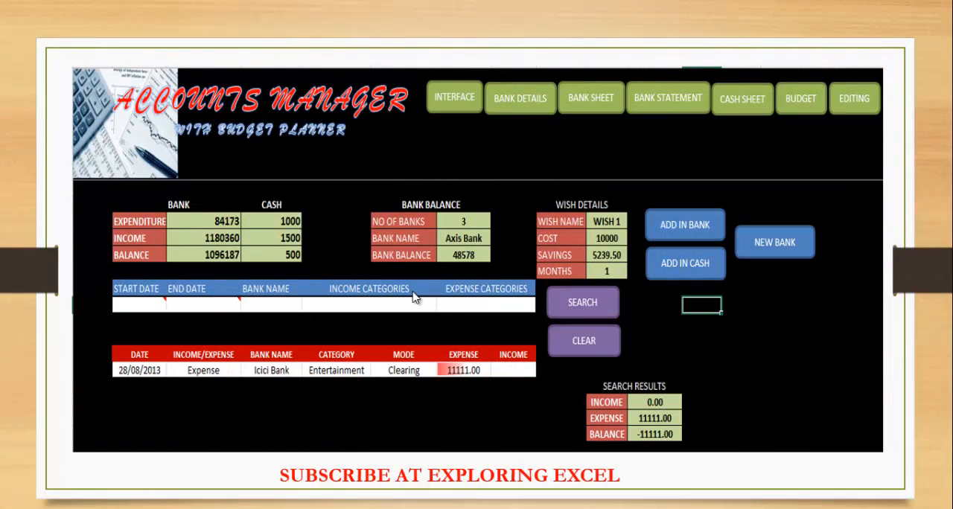
pyautogui.click(354, 308)
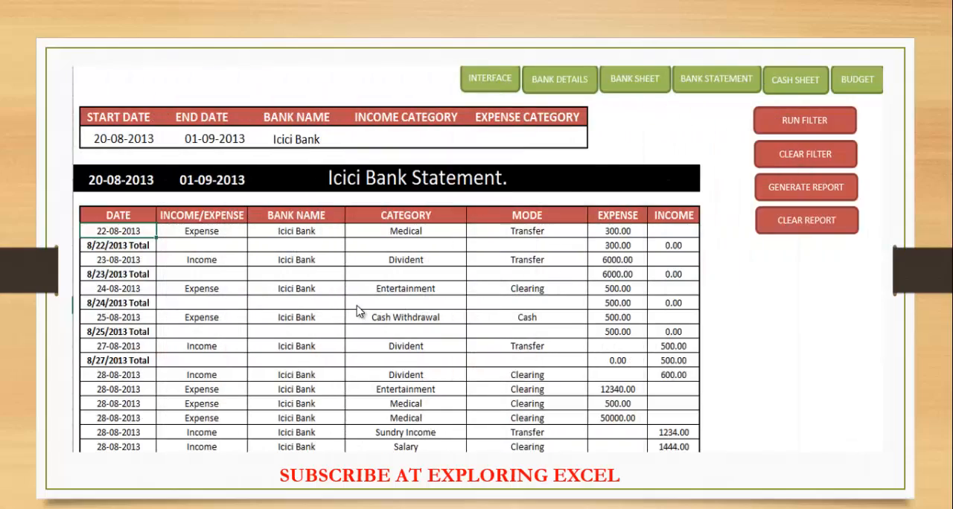